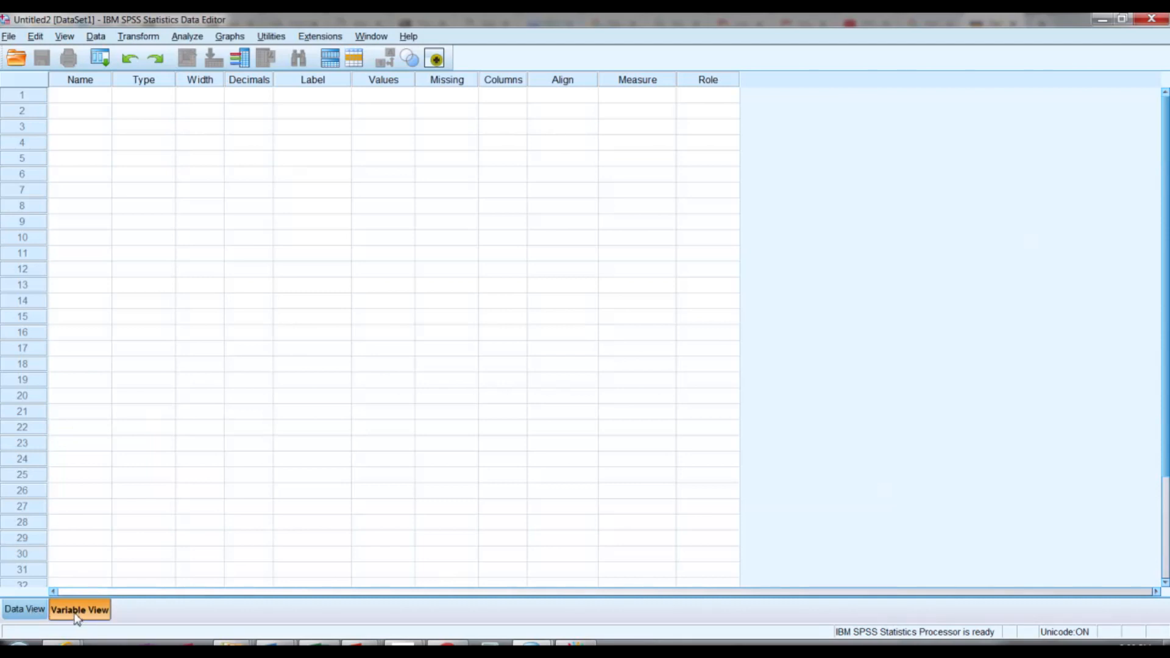
Look over the empty dataset's Data View and Variable View and the Output1 viewer window, and return to the dataset.
click(15, 612)
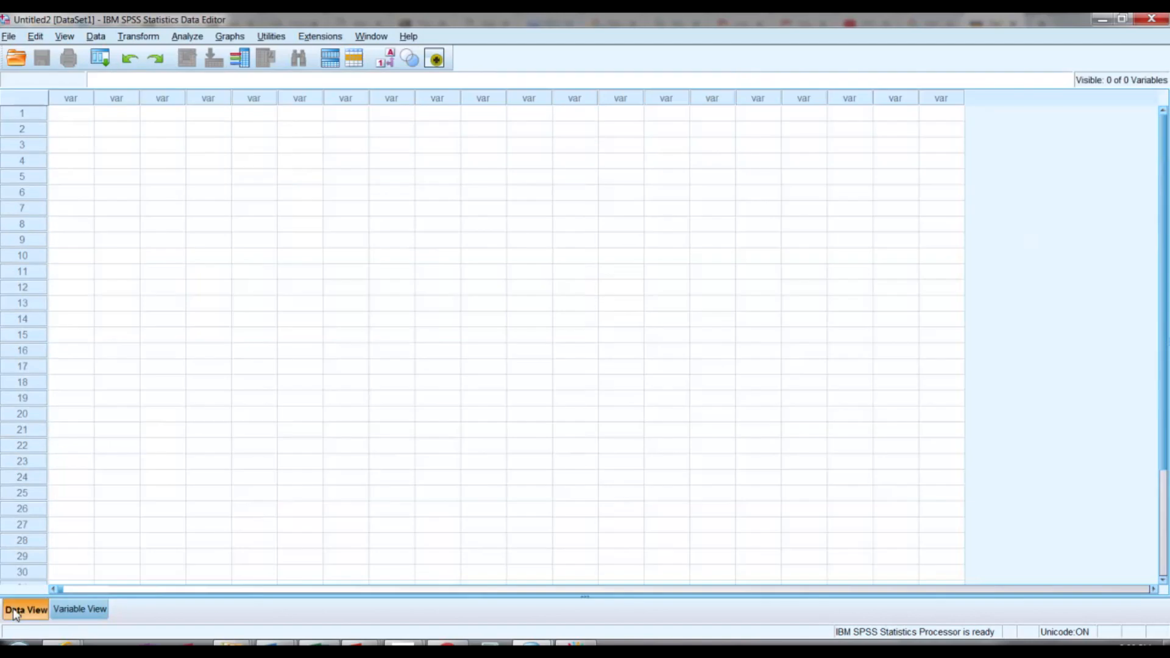
click(65, 611)
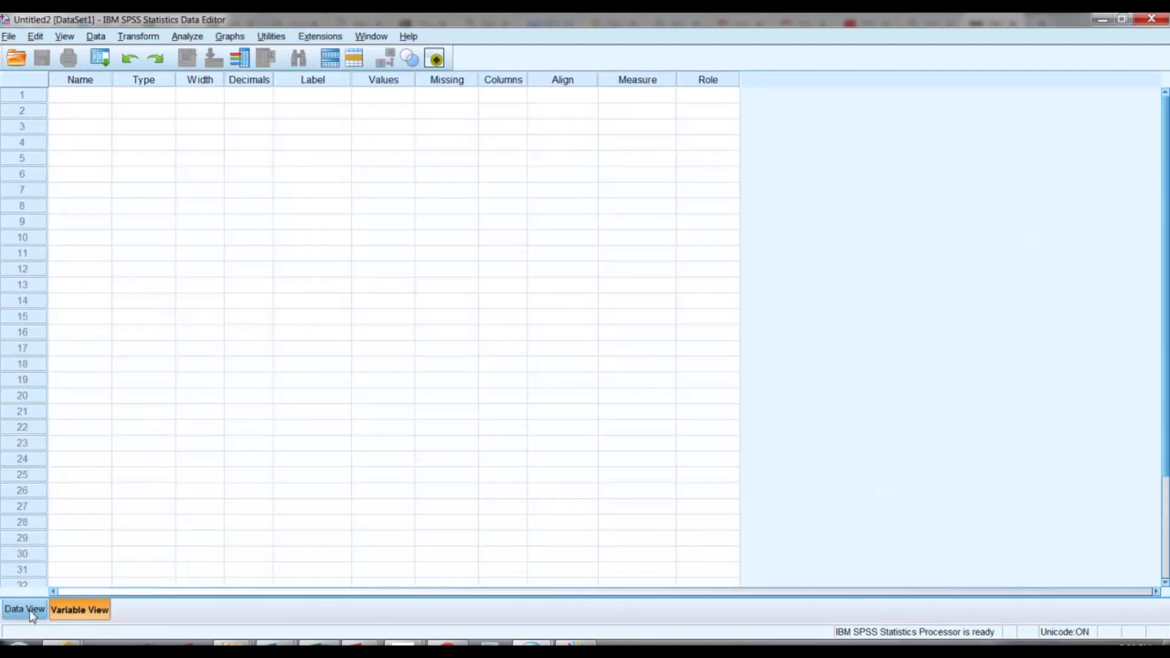
click(32, 614)
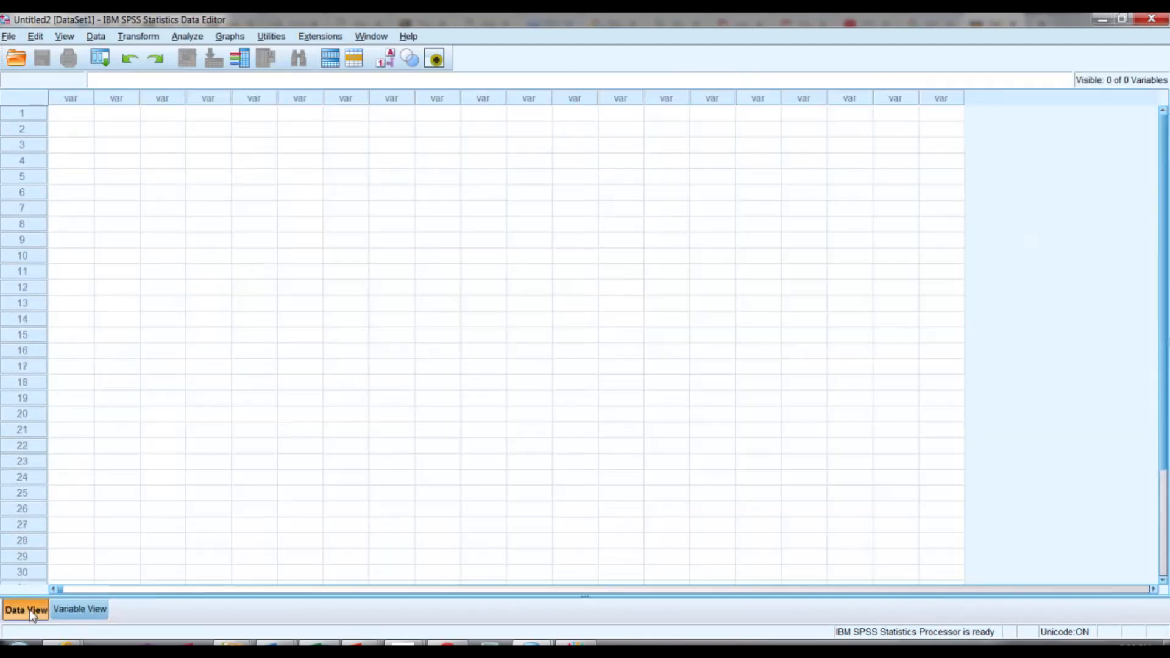
click(532, 647)
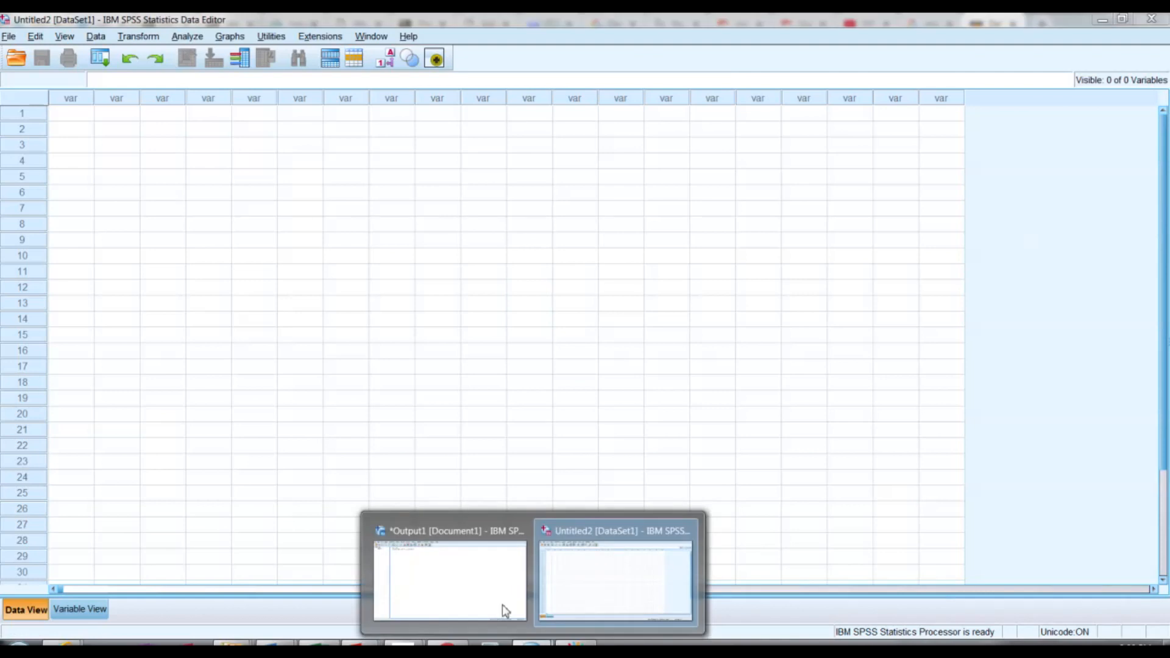
click(485, 592)
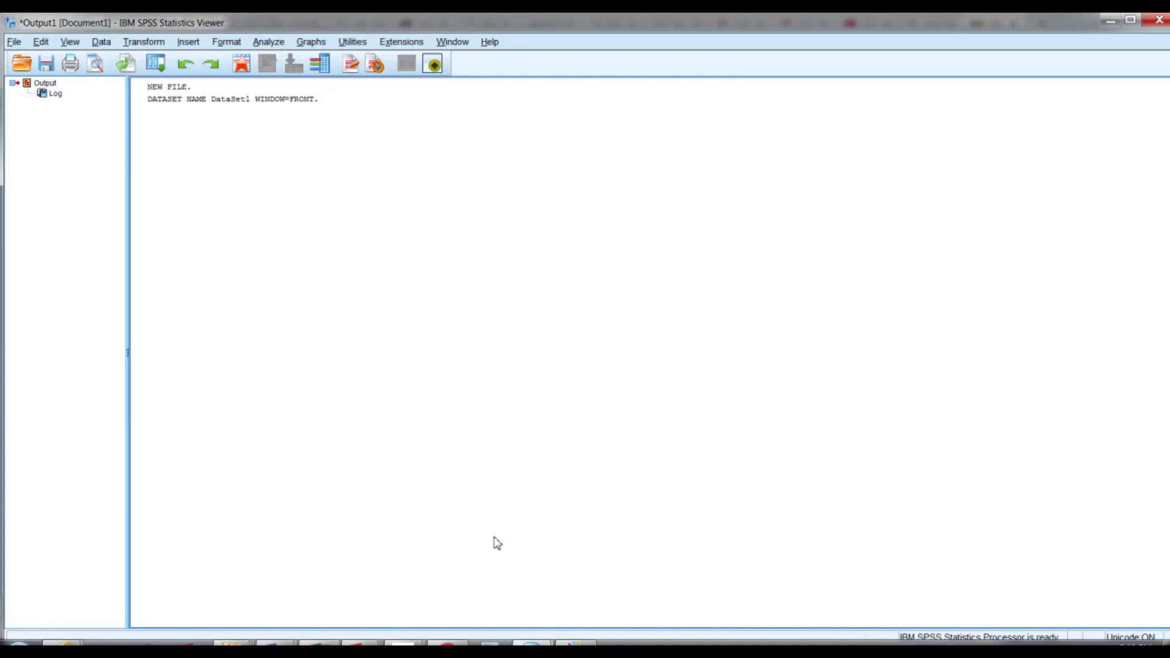
mouse_move(533, 647)
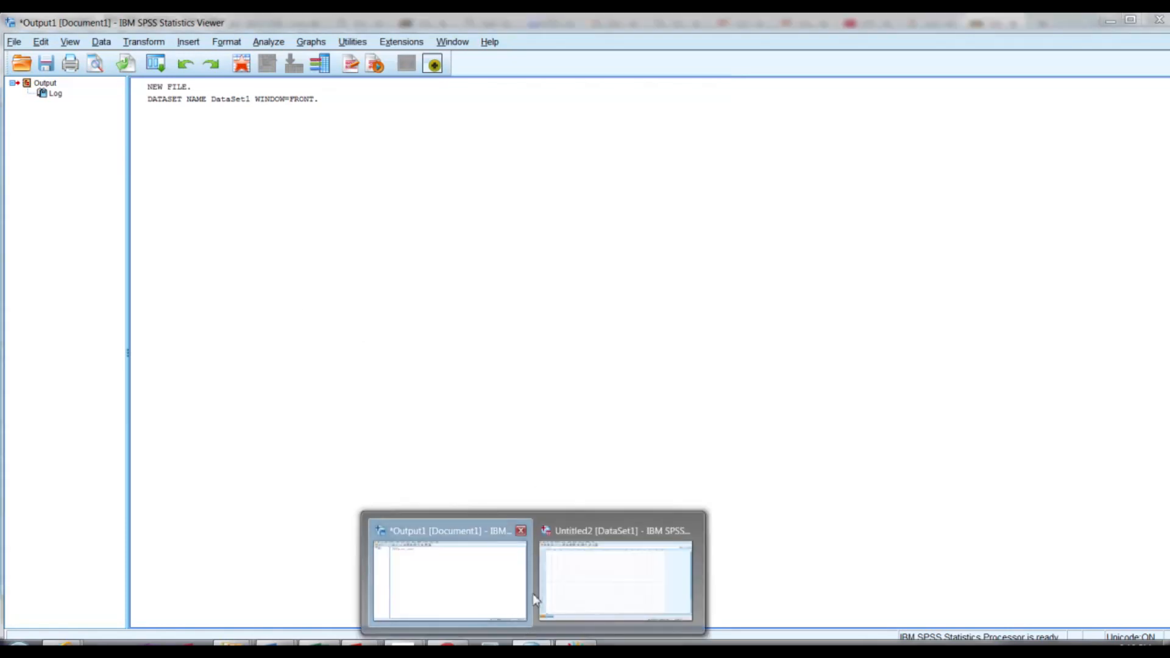
click(571, 580)
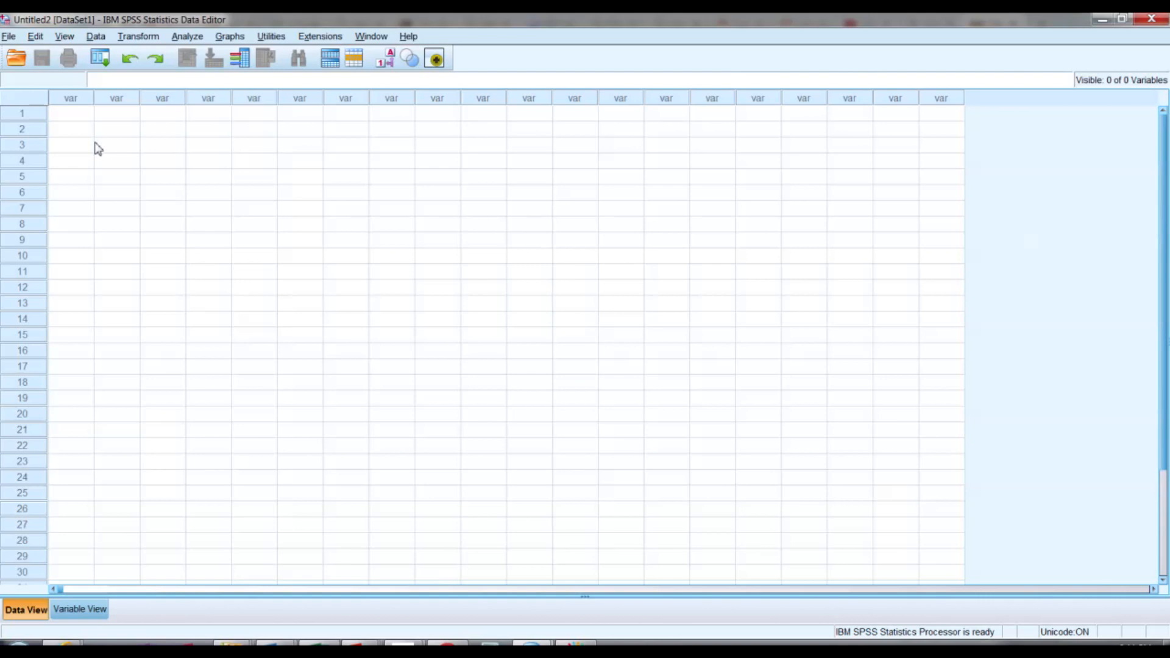
Create a variable named Sex in the first row of the Variable View.
click(79, 608)
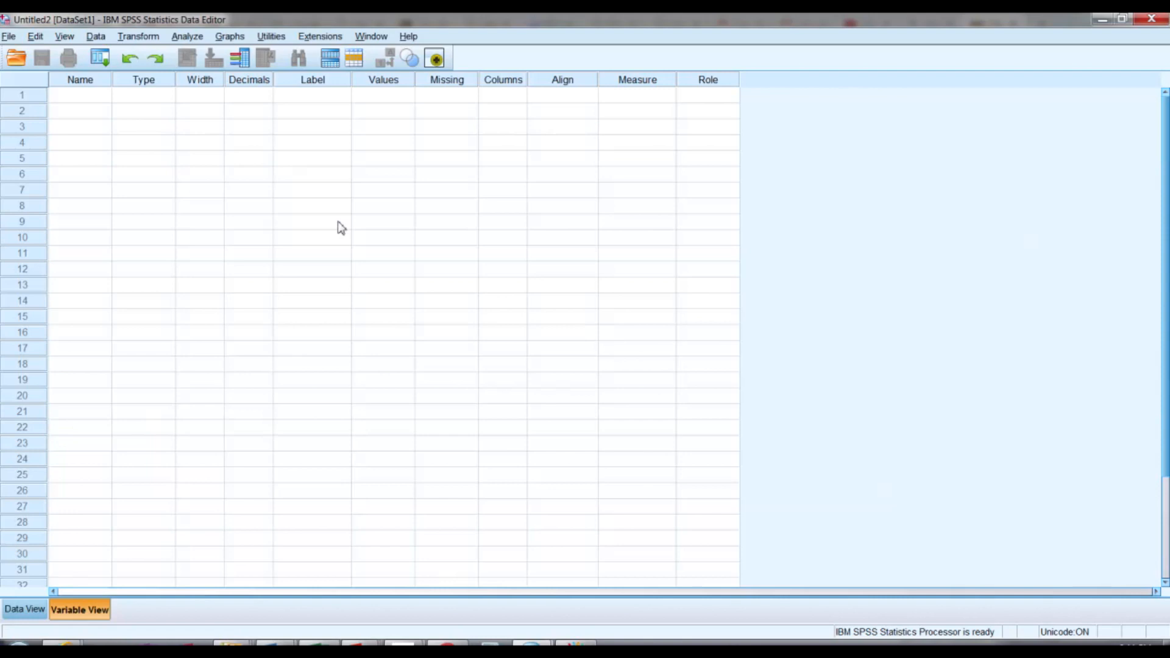
click(87, 97)
text(Sex)
key(Tab)
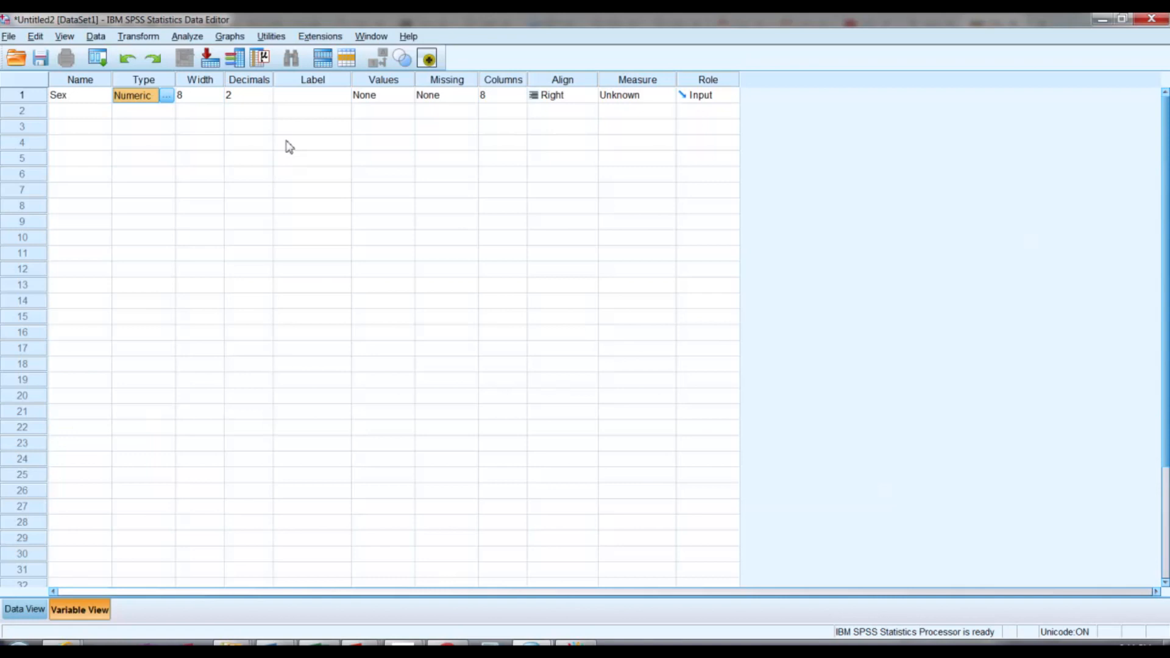
Review the Date, Dollar and String type options for the Sex variable and keep its type as Numeric.
click(165, 97)
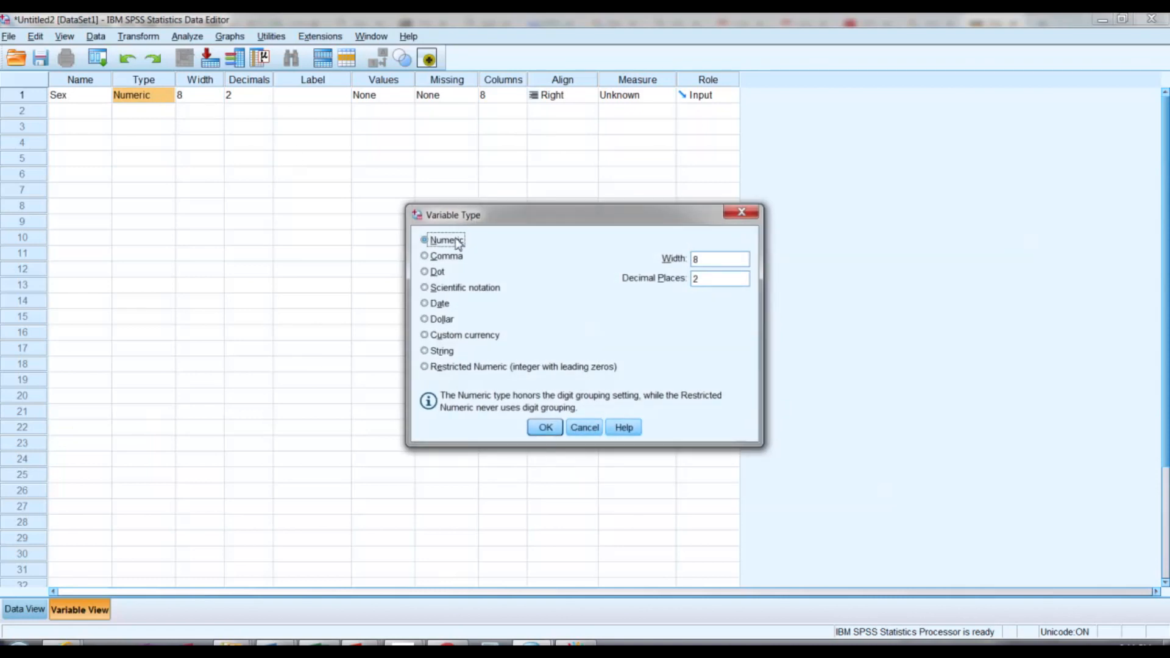
click(429, 311)
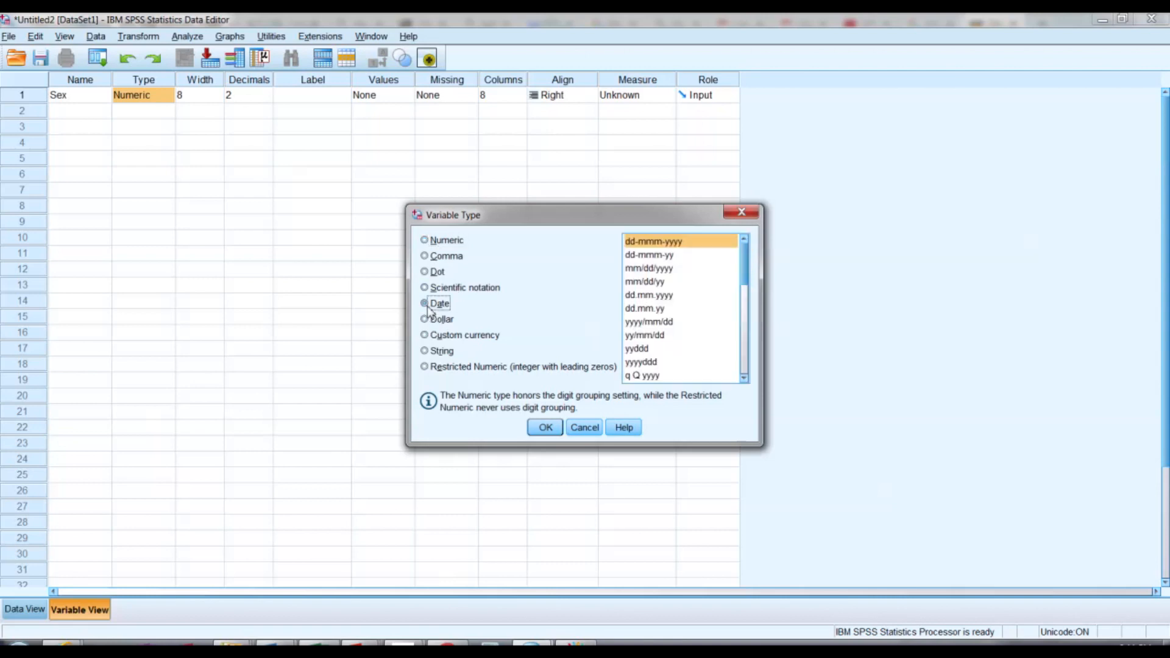
click(430, 318)
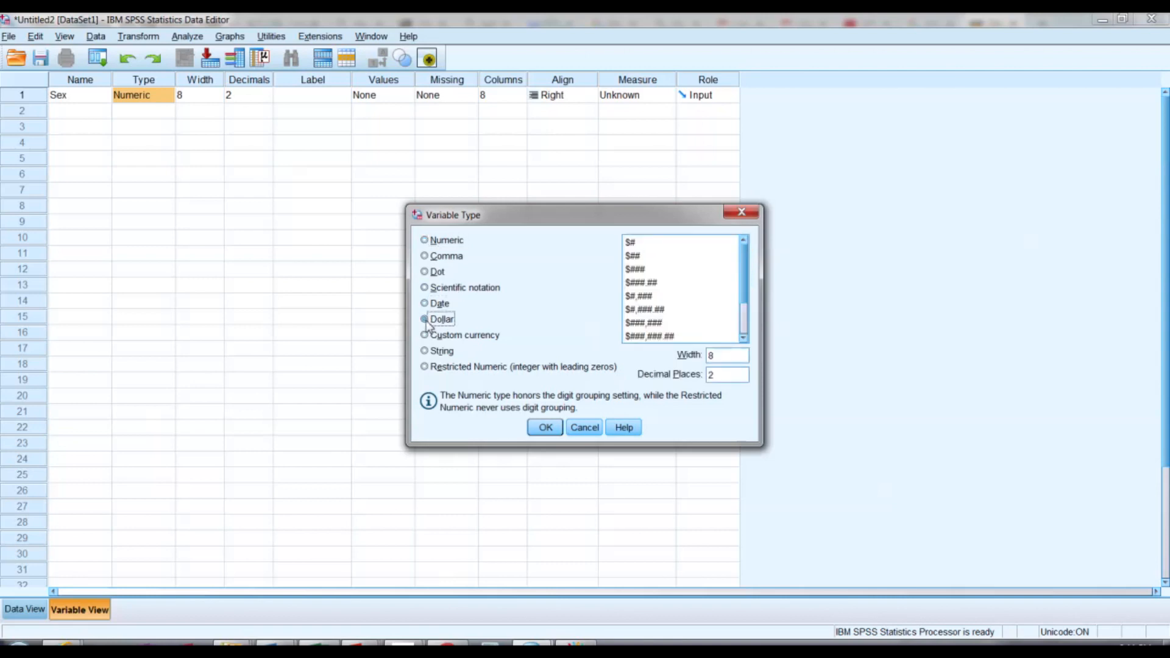
click(426, 243)
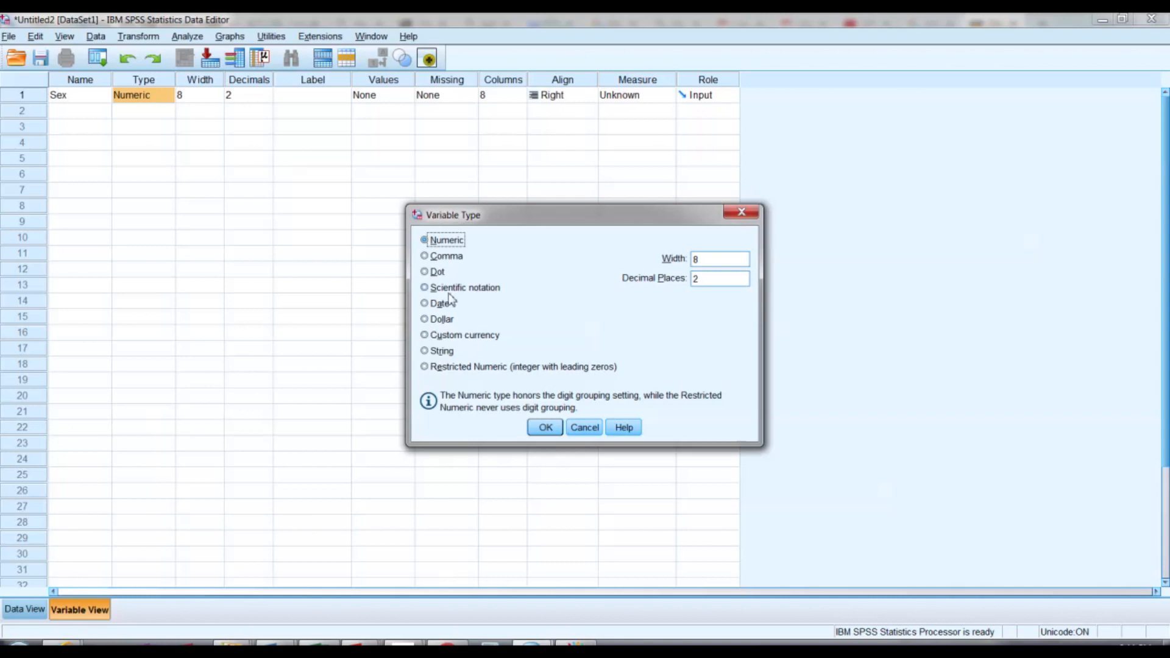
click(424, 353)
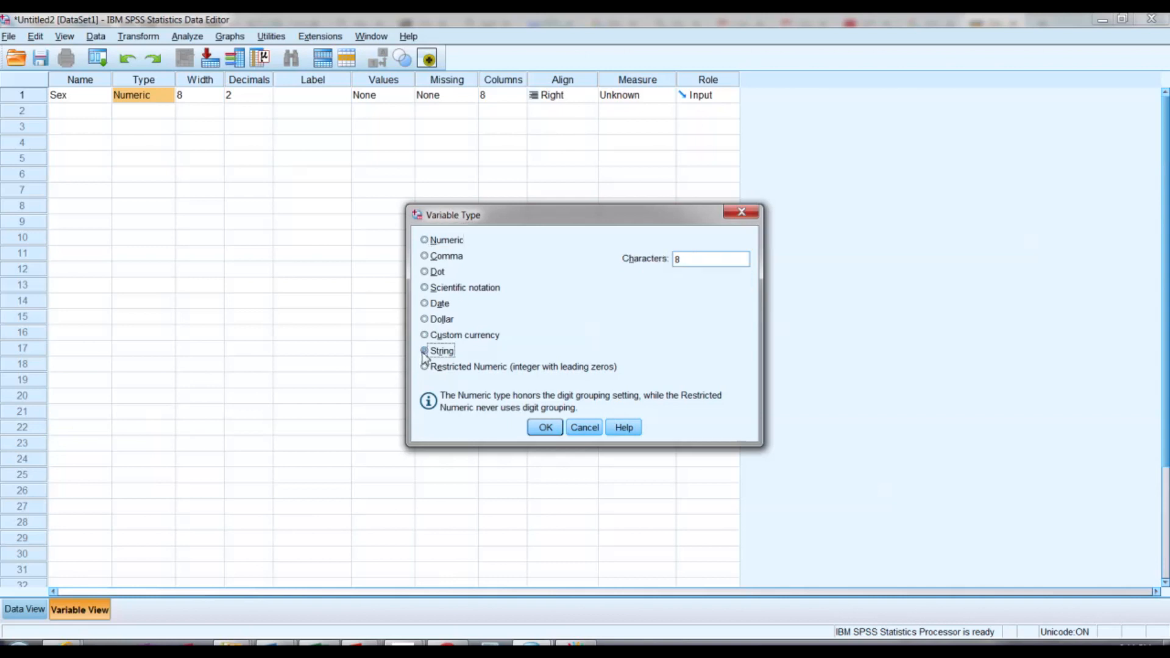
click(425, 242)
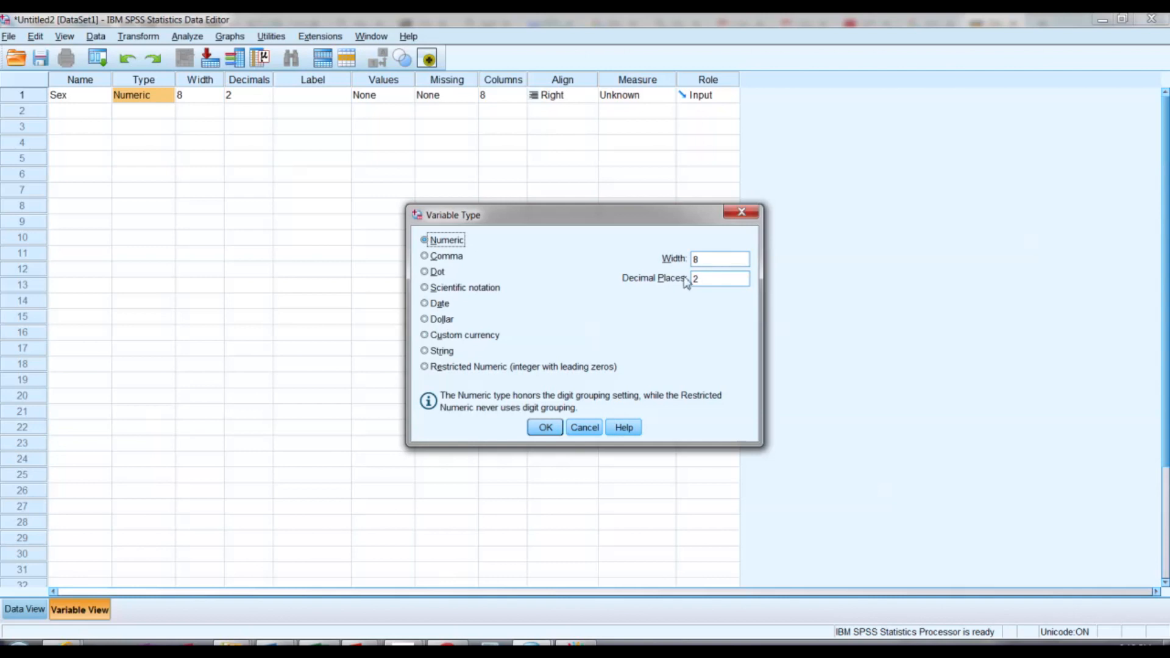
drag(711, 280, 673, 289)
click(718, 264)
click(541, 428)
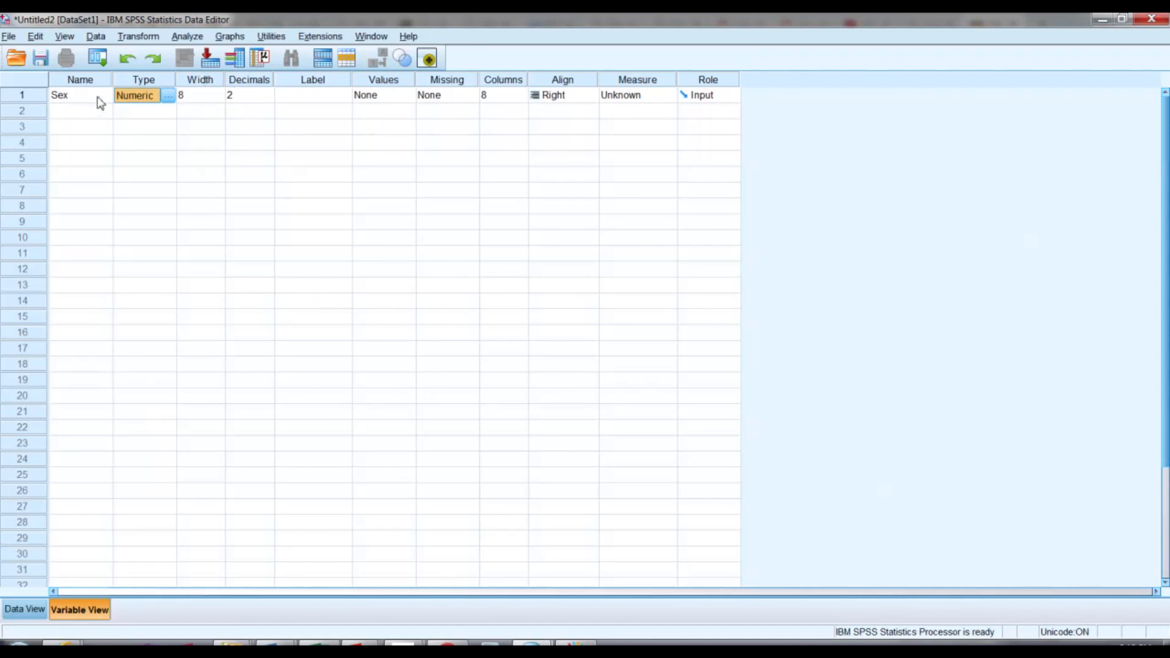
Set the decimals of the Sex variable to 0.
click(255, 95)
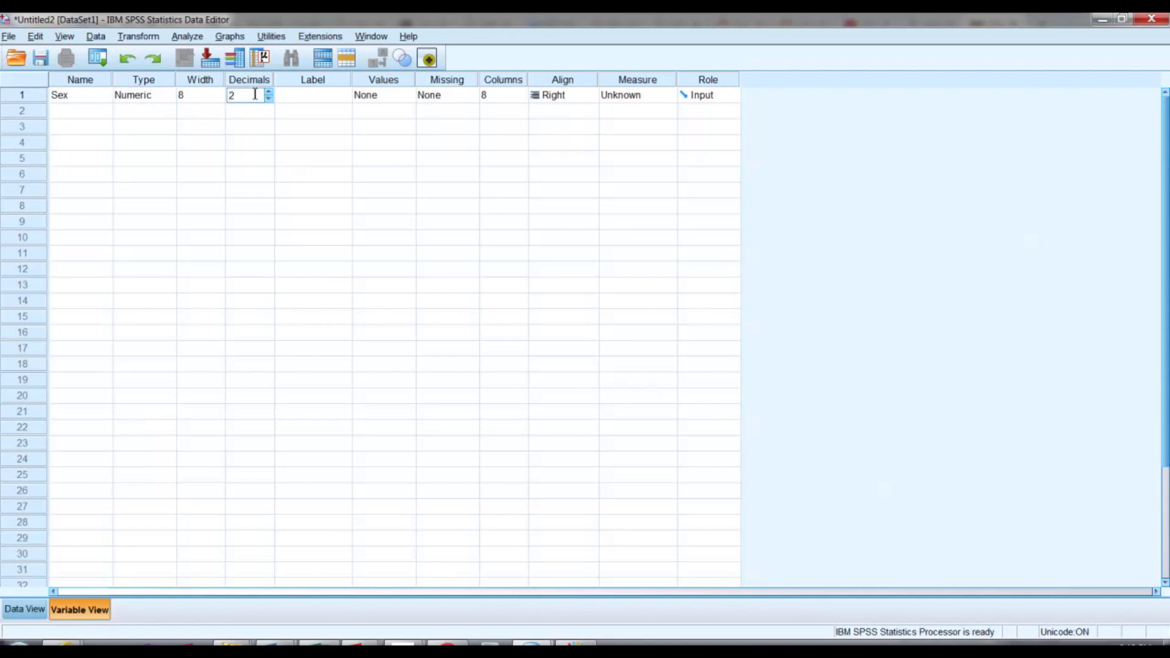
click(268, 98)
click(269, 100)
Give the Sex variable the label "Sex of respondent".
click(304, 98)
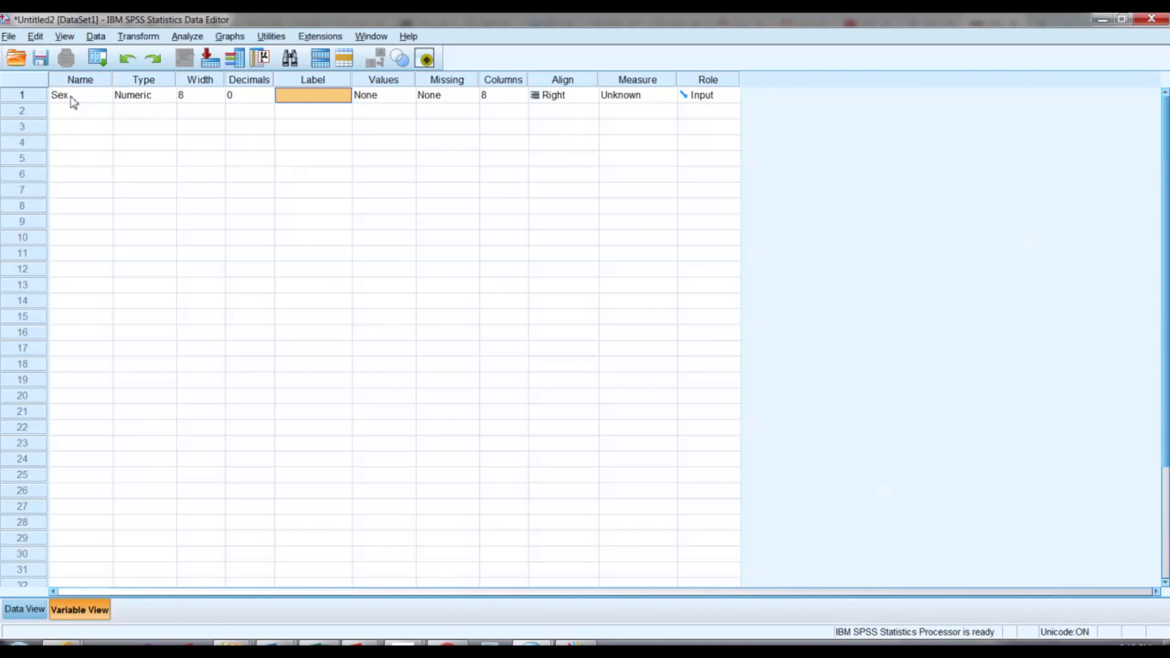
click(290, 97)
text(Sex of respondent)
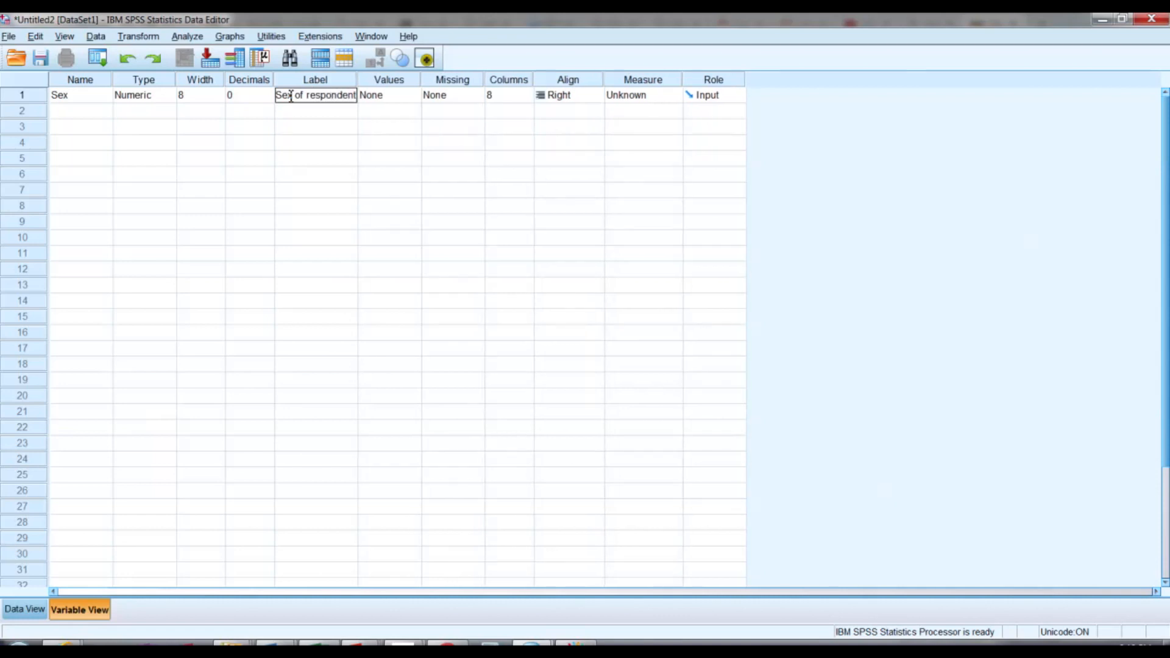
key(Tab)
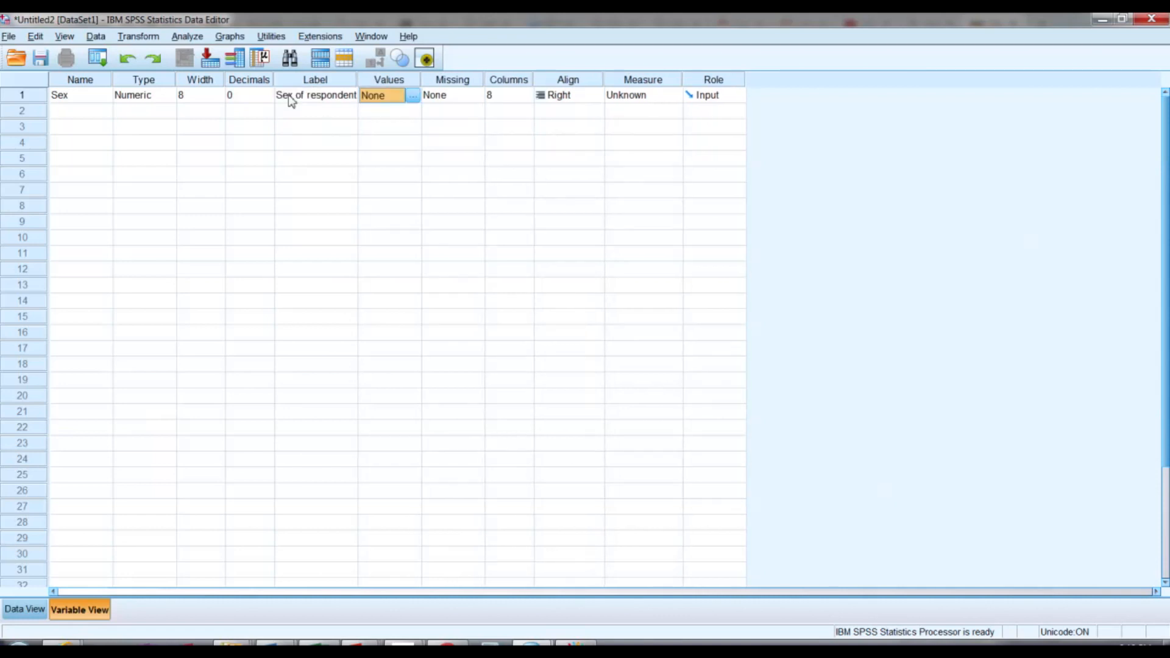
Define the value labels 1 = Female and 2 = Male for the Sex variable.
click(413, 96)
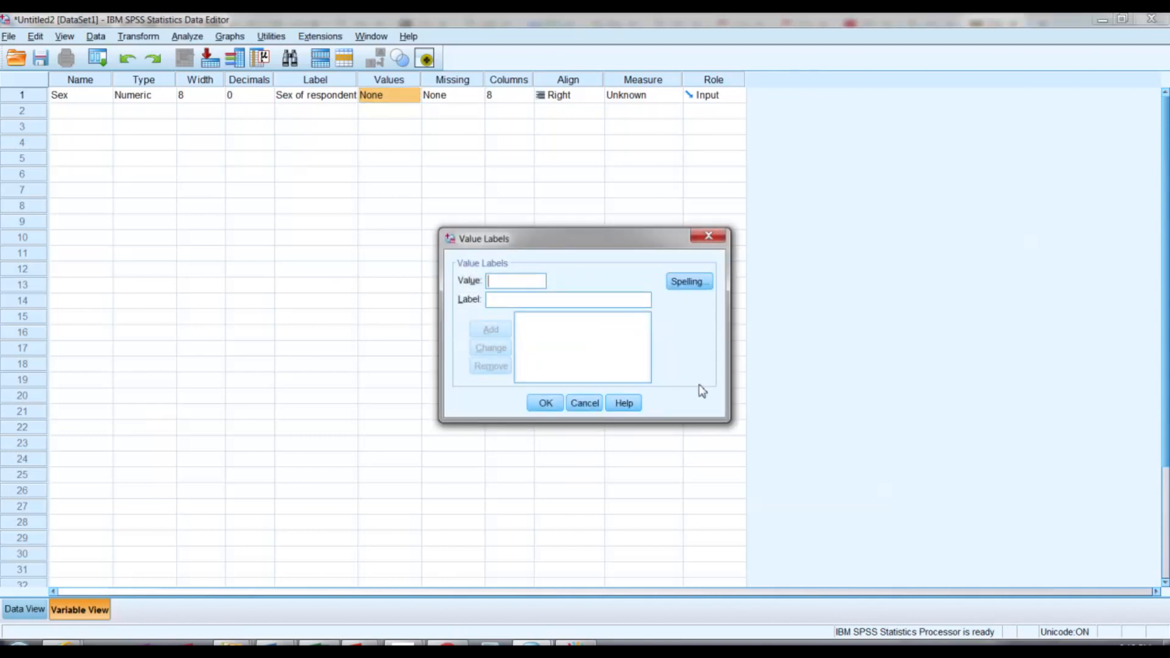
text(1)
key(Tab)
text(Female)
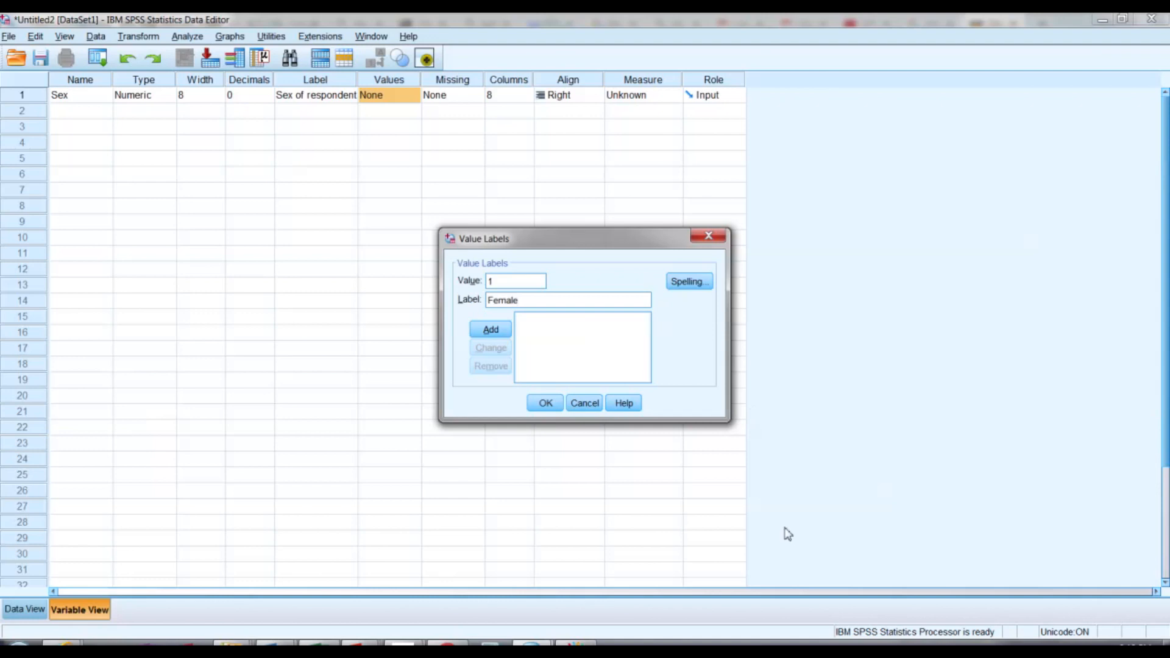
click(490, 329)
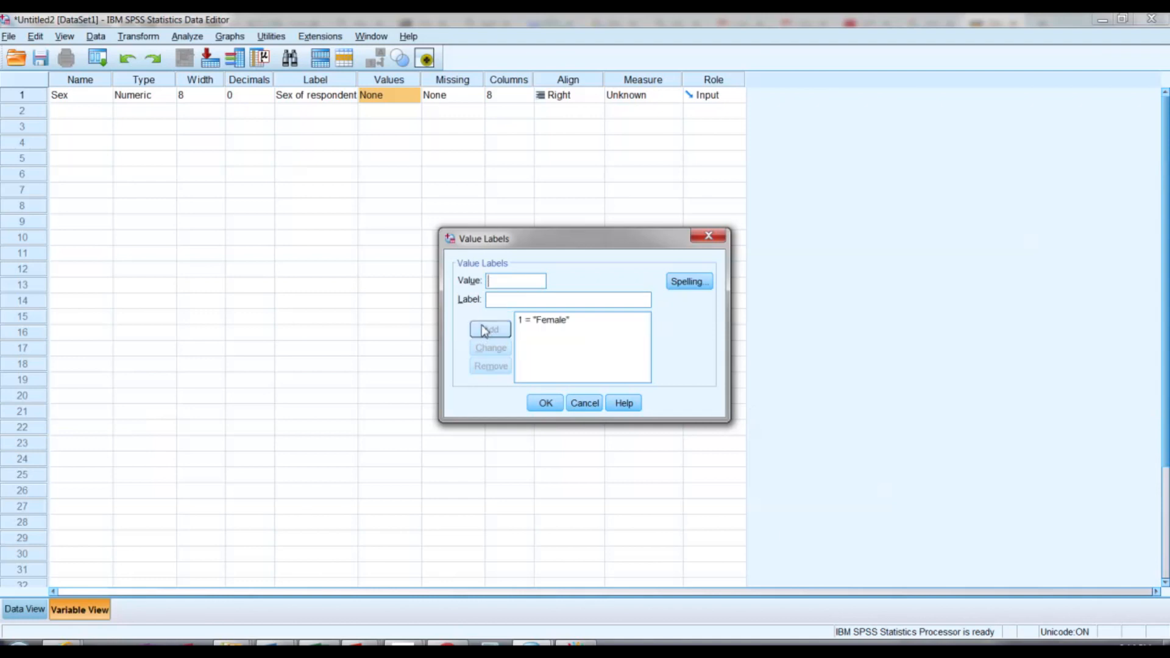
text(2)
key(Tab)
text(Male)
click(500, 329)
click(535, 405)
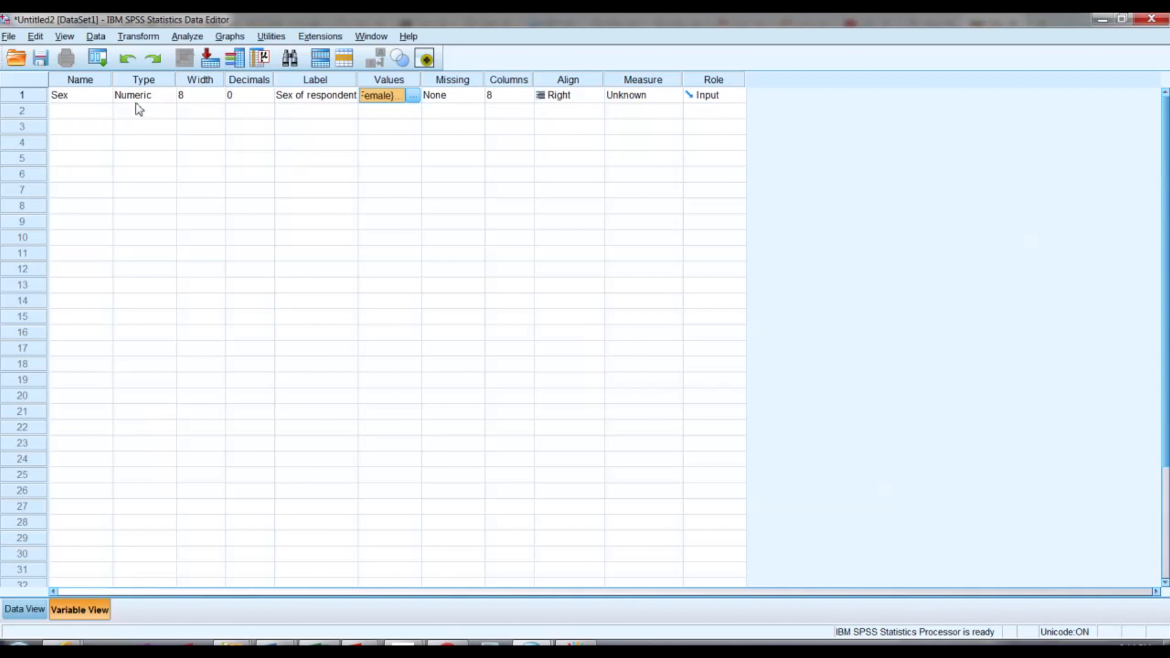
Keep the No missing values setting for Sex and widen the Columns column of the variable grid slightly.
click(473, 103)
click(475, 95)
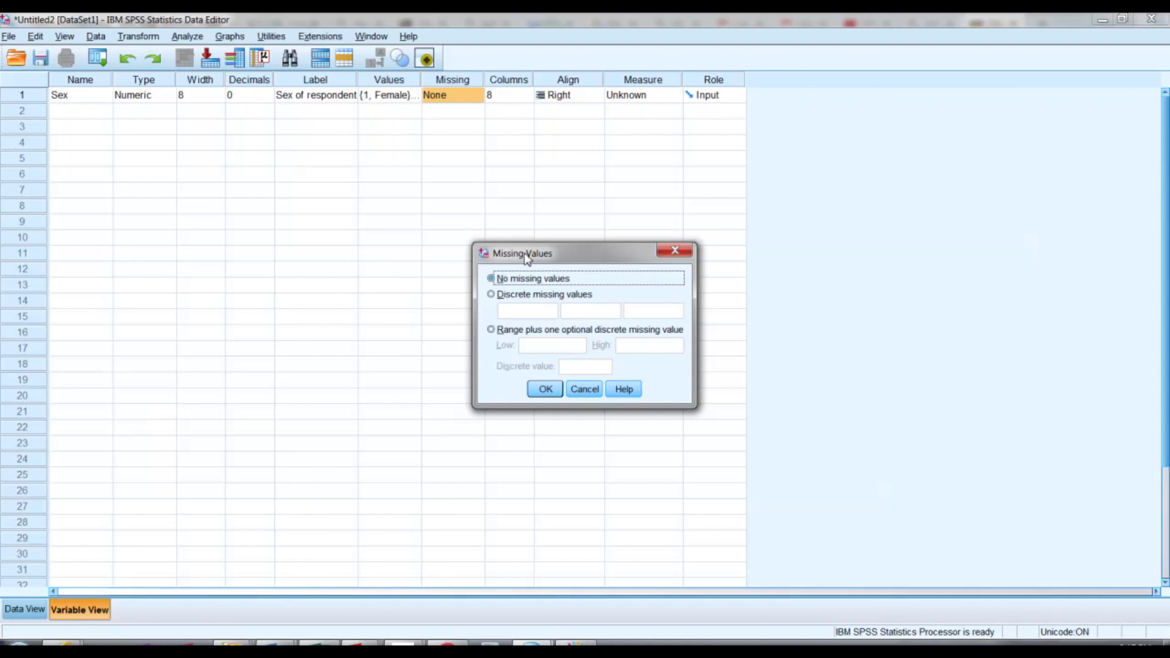
drag(525, 256, 520, 200)
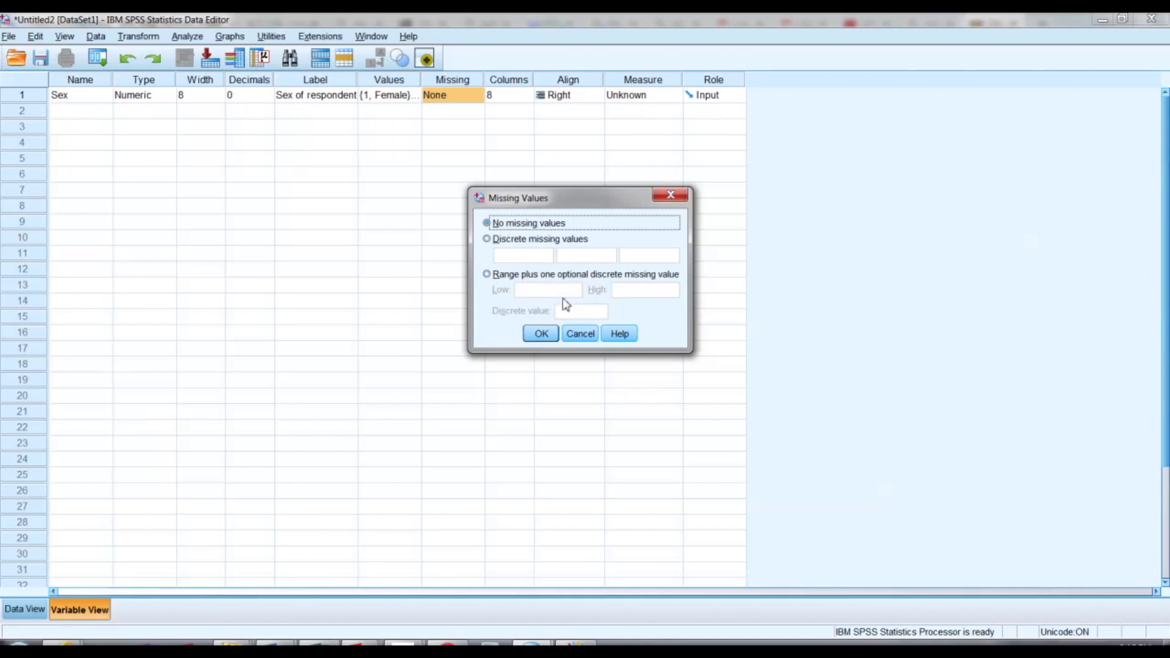
click(542, 333)
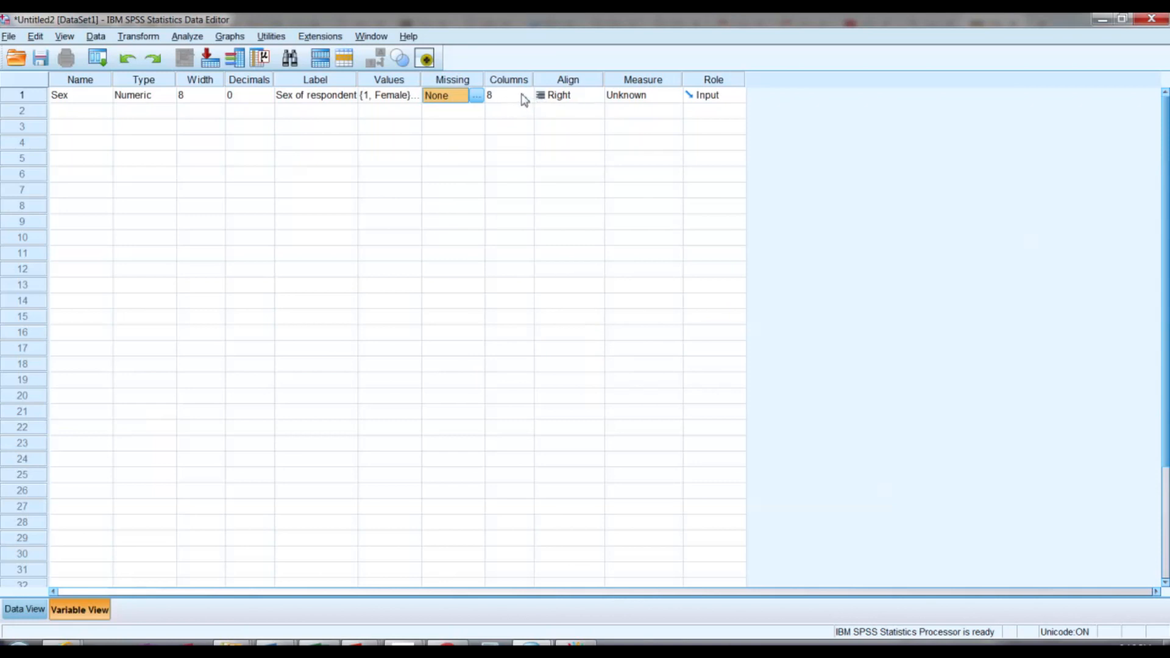
drag(534, 80, 560, 79)
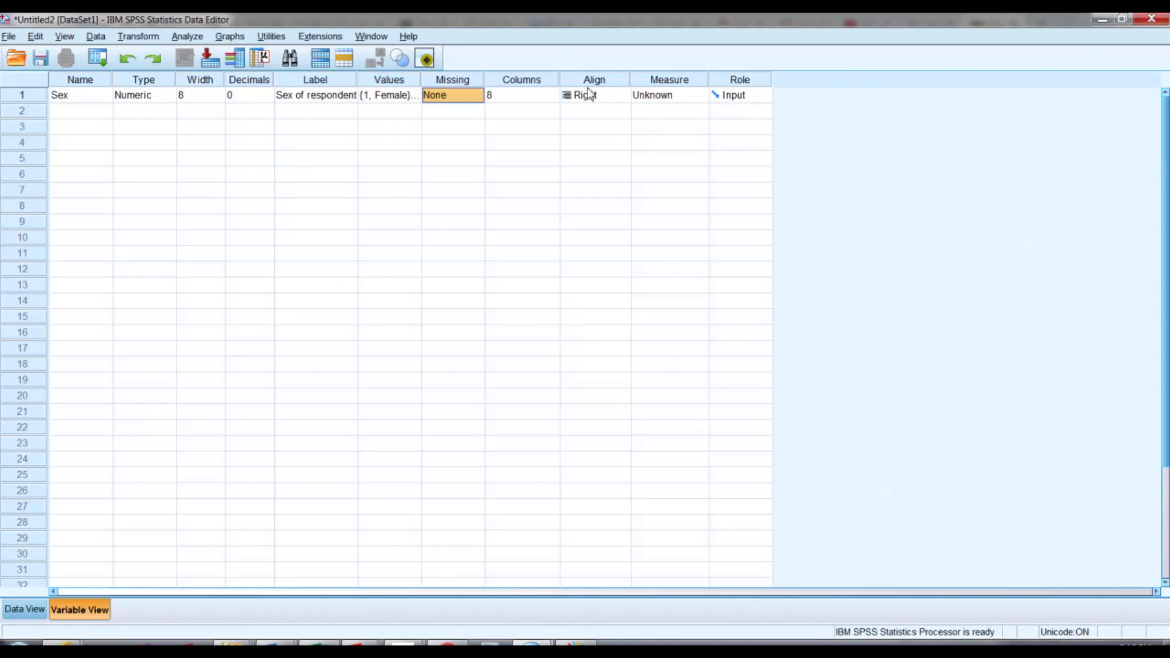
Try the Nominal and Ordinal measurement levels on the Sex variable.
click(663, 99)
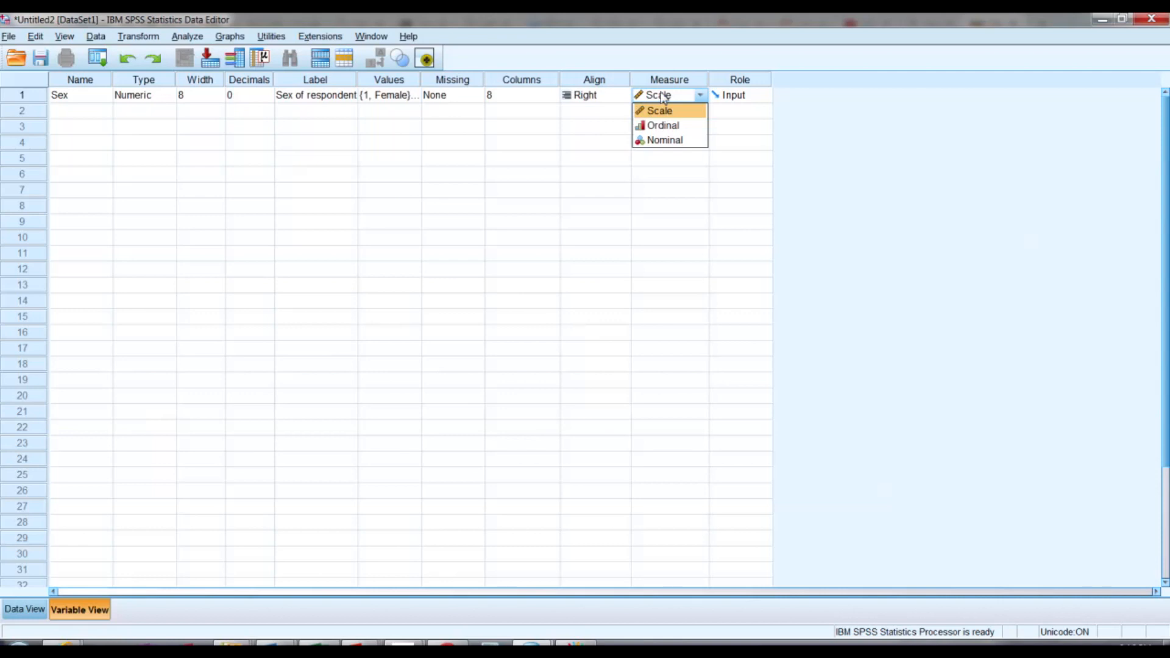
click(665, 140)
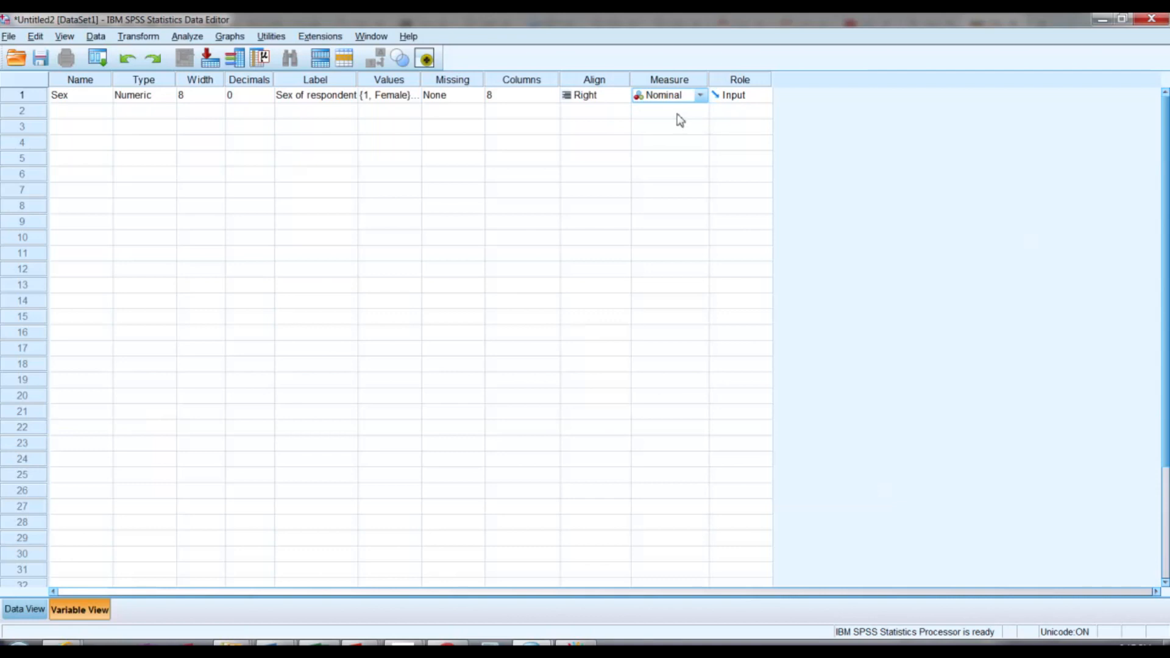
click(701, 96)
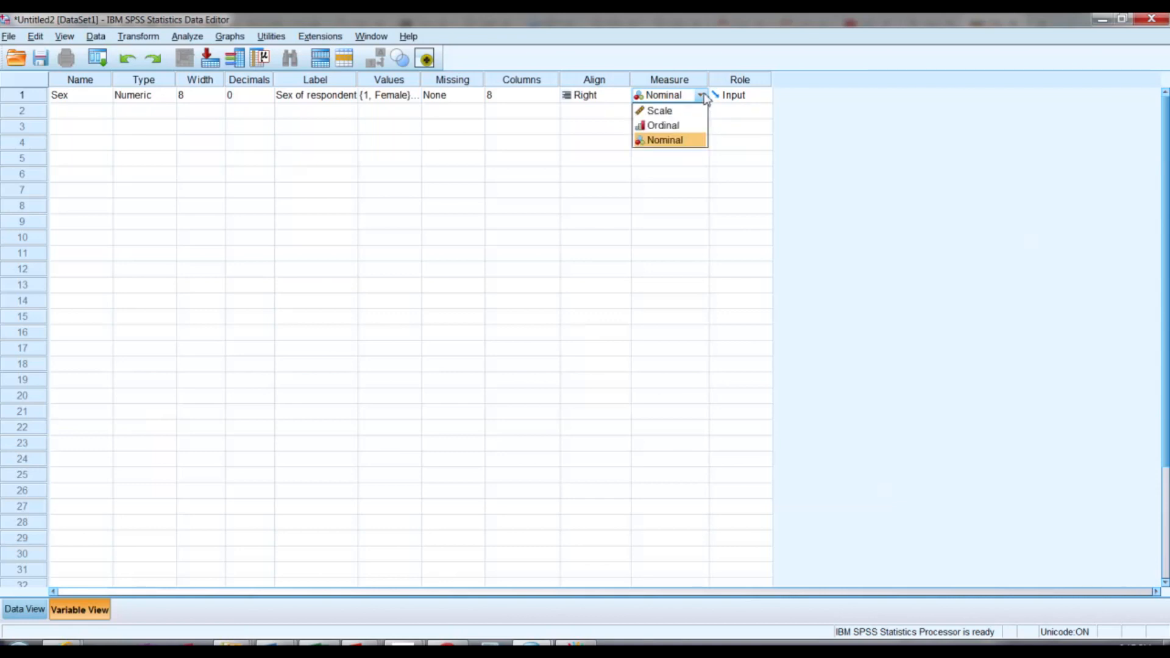
click(650, 128)
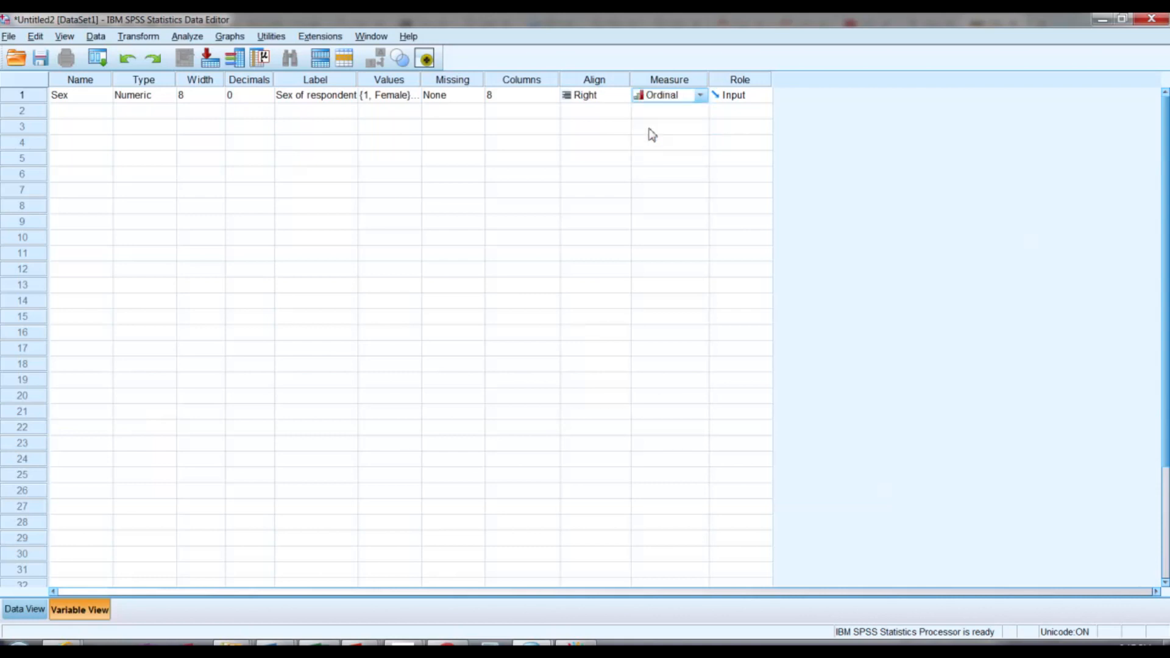
Set the measurement level of the Sex variable to Scale.
click(699, 98)
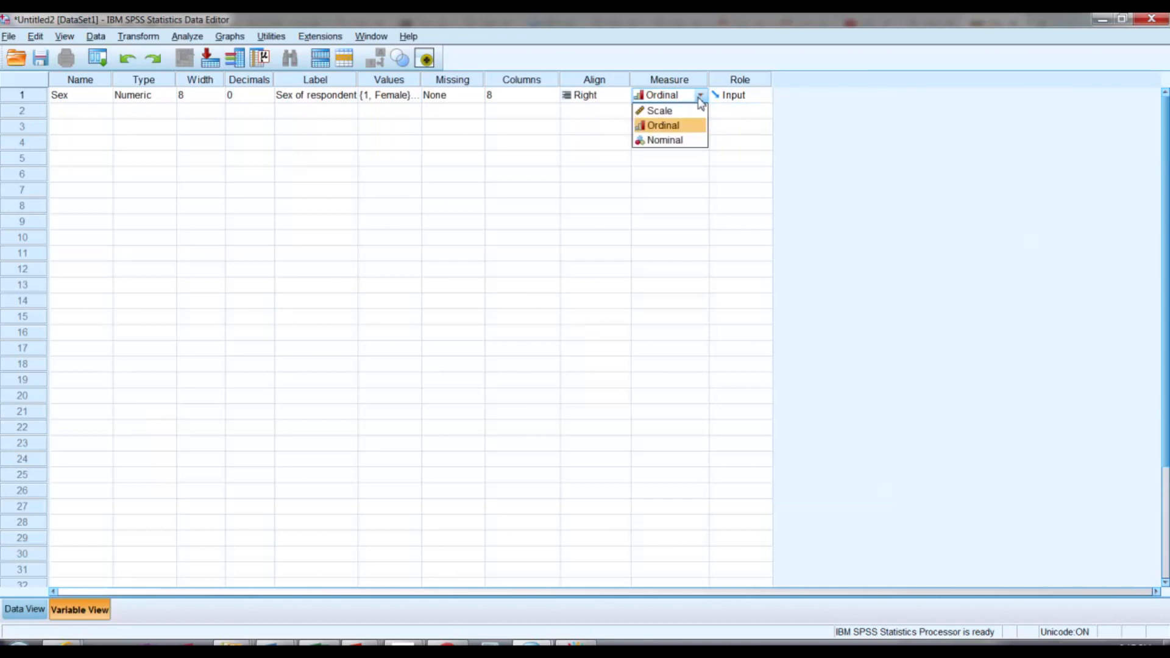
click(674, 128)
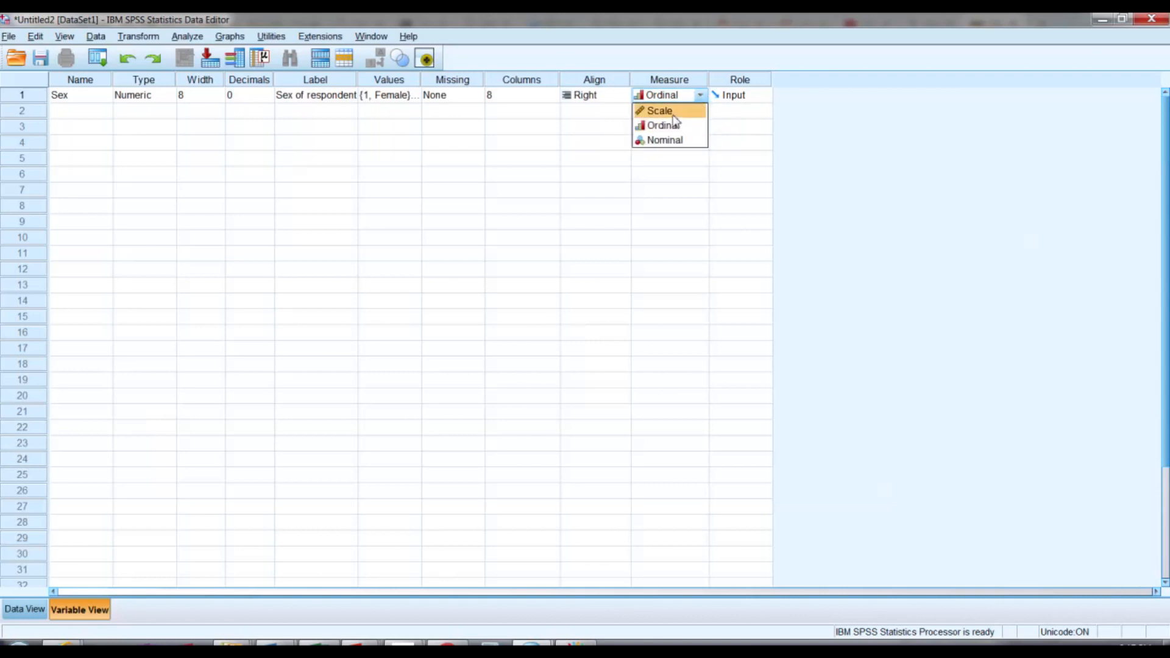
click(672, 111)
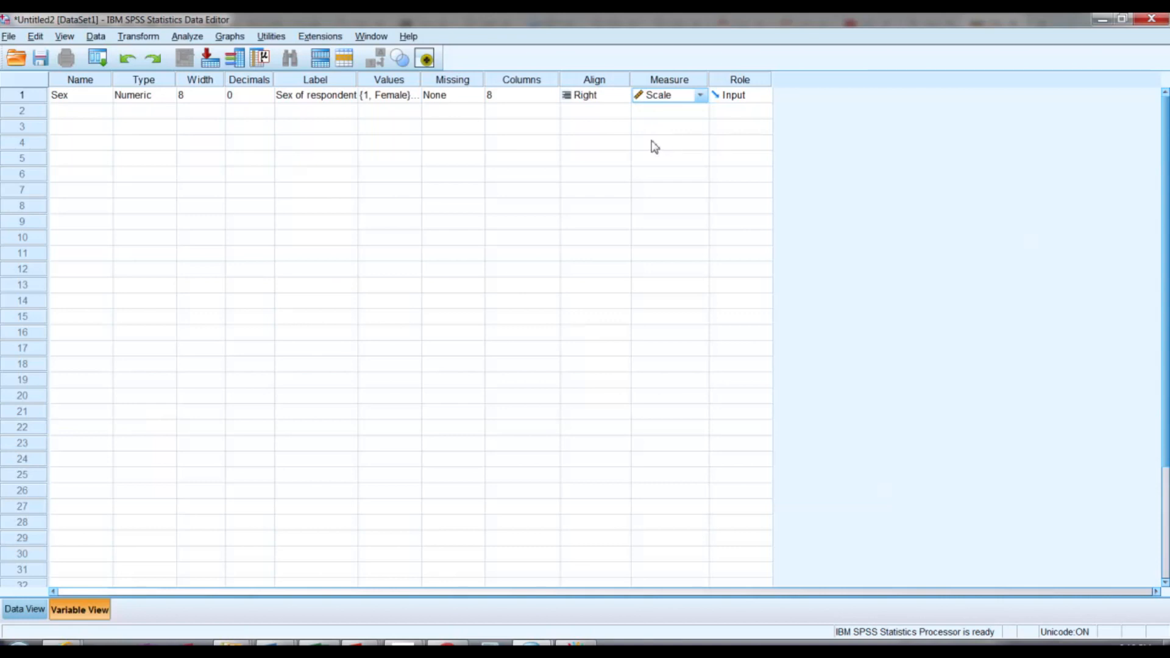
Set the measurement level of the Sex variable to Nominal.
click(701, 96)
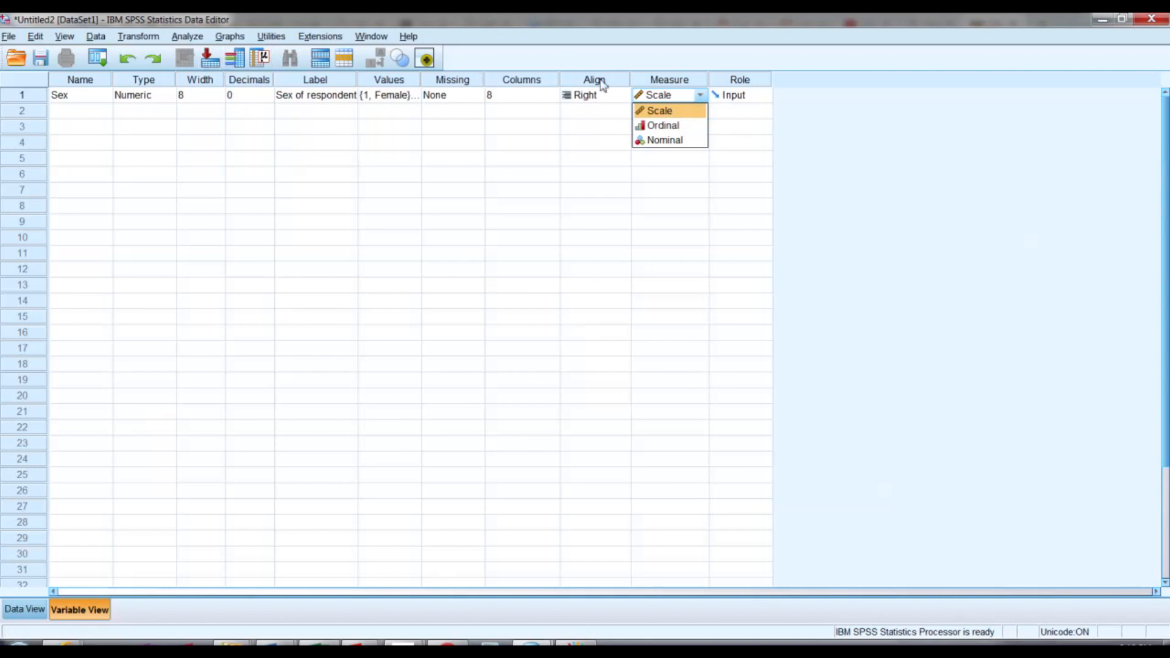
click(647, 140)
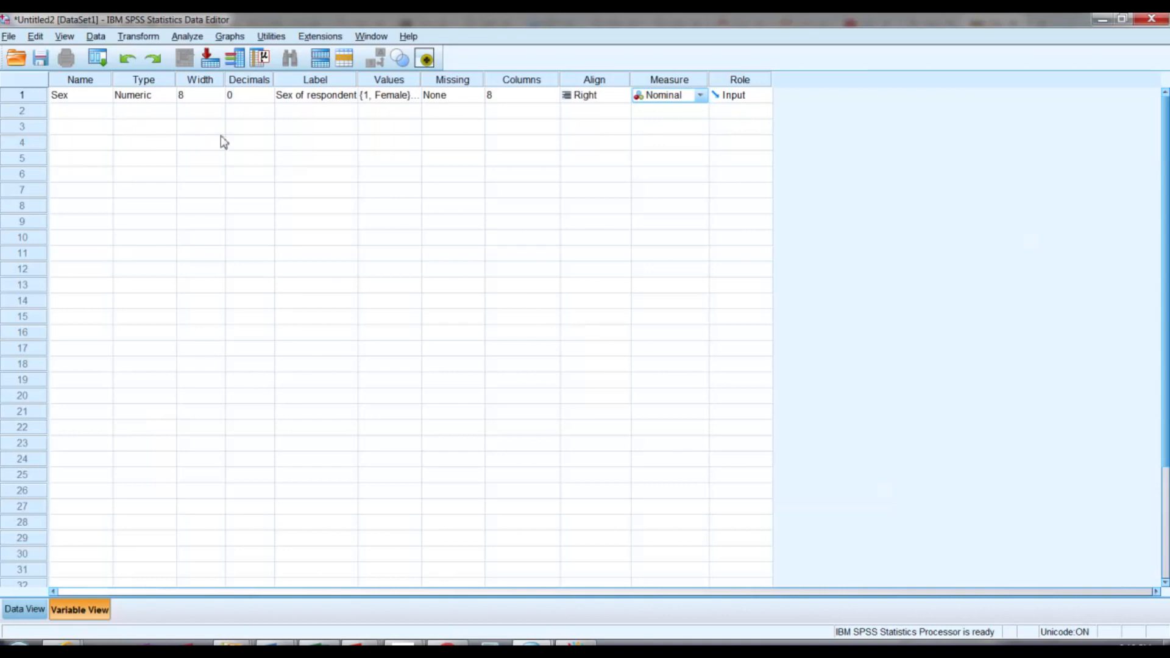
click(243, 147)
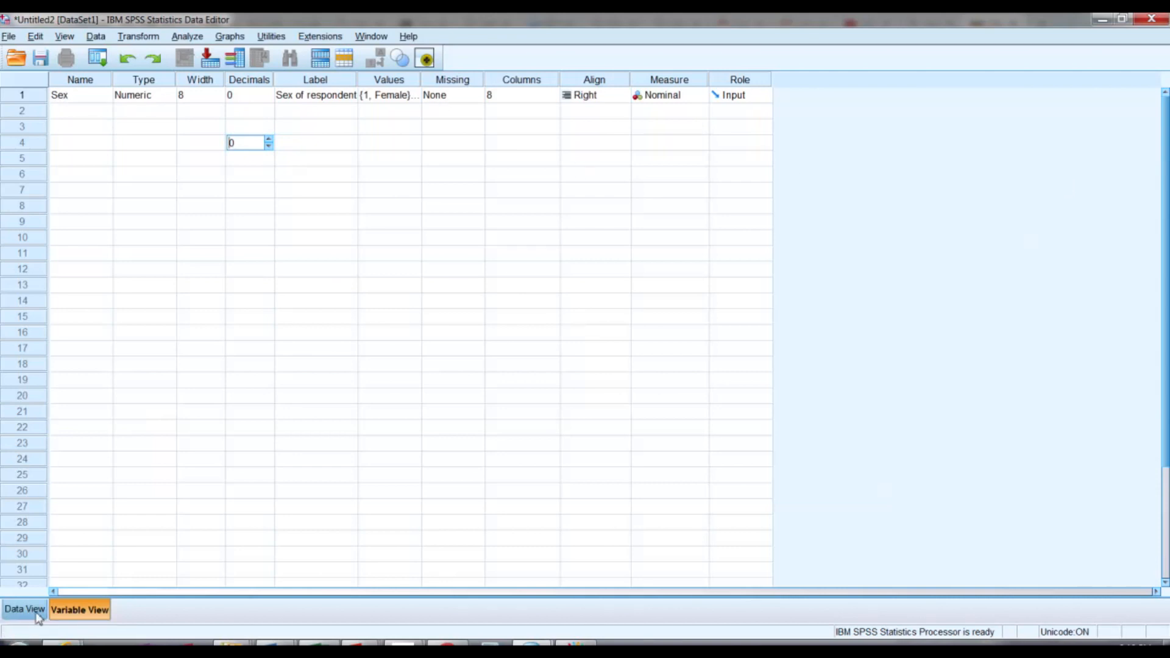
In the data grid, enter the Sex codes 1, 1 and 2 for cases 1 to 3.
click(6, 614)
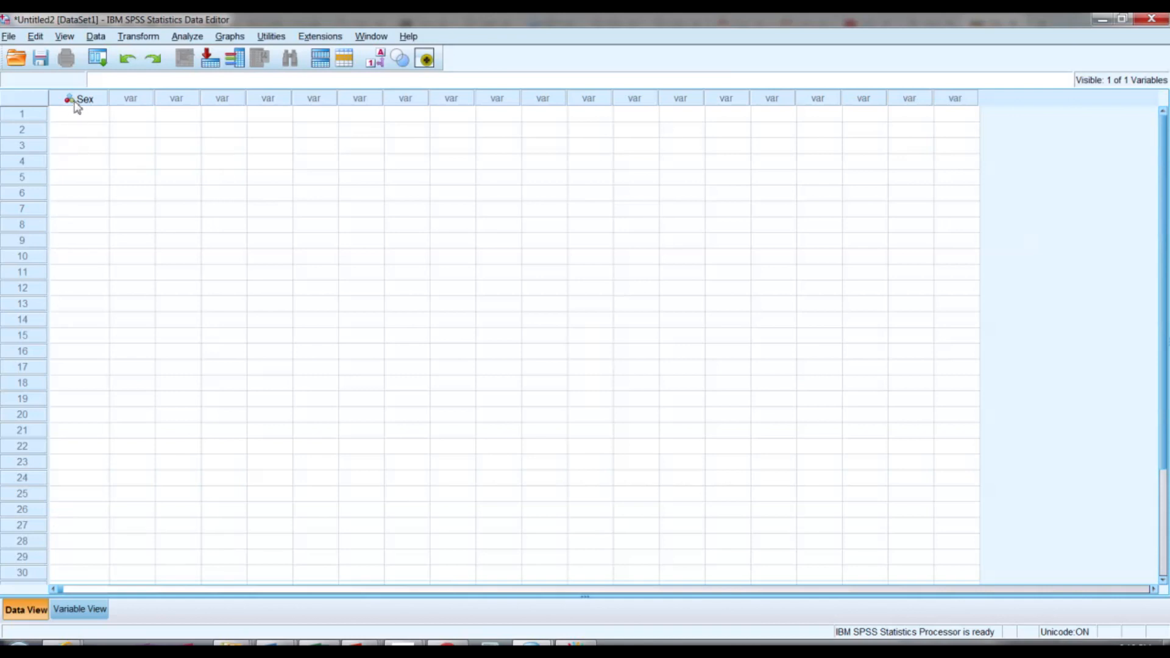
mouse_move(77, 107)
click(54, 258)
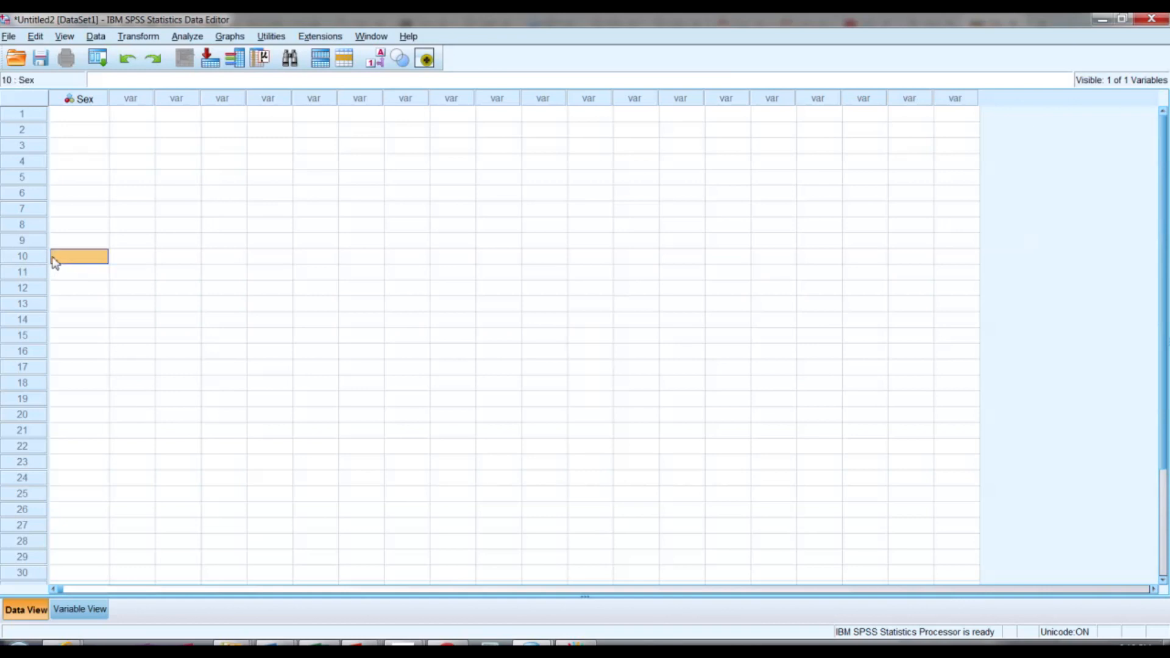
key(Up)
key(Up)
key(Up)
key(Up)
key(Up)
key(Up)
key(Up)
key(Up)
key(Up)
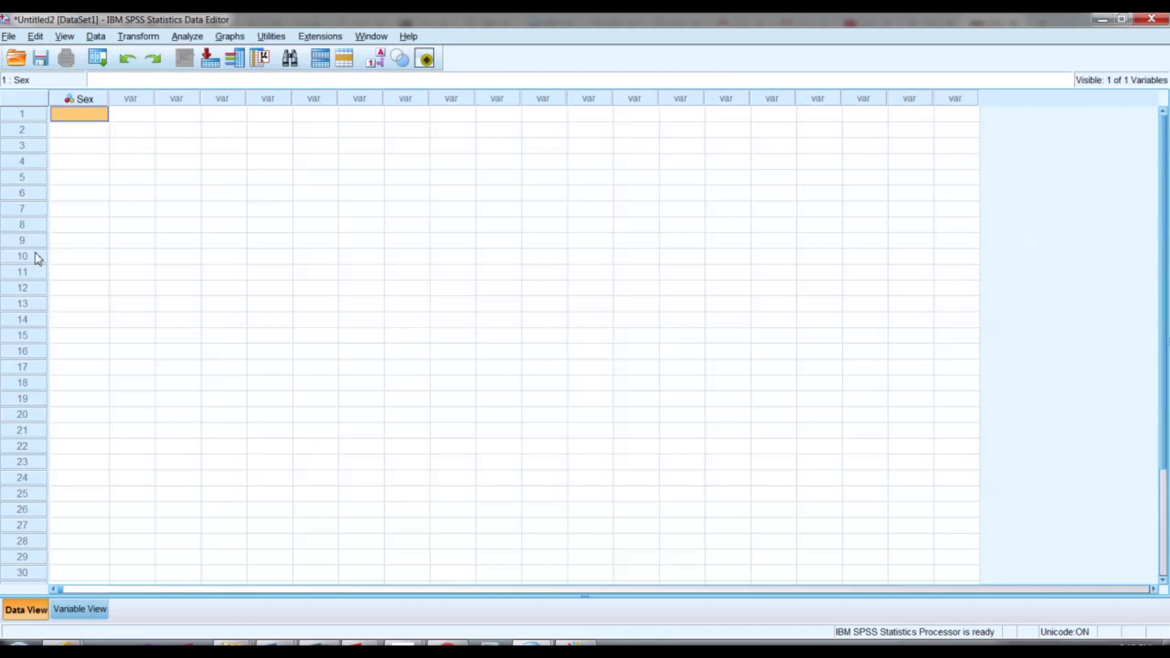
text(1)
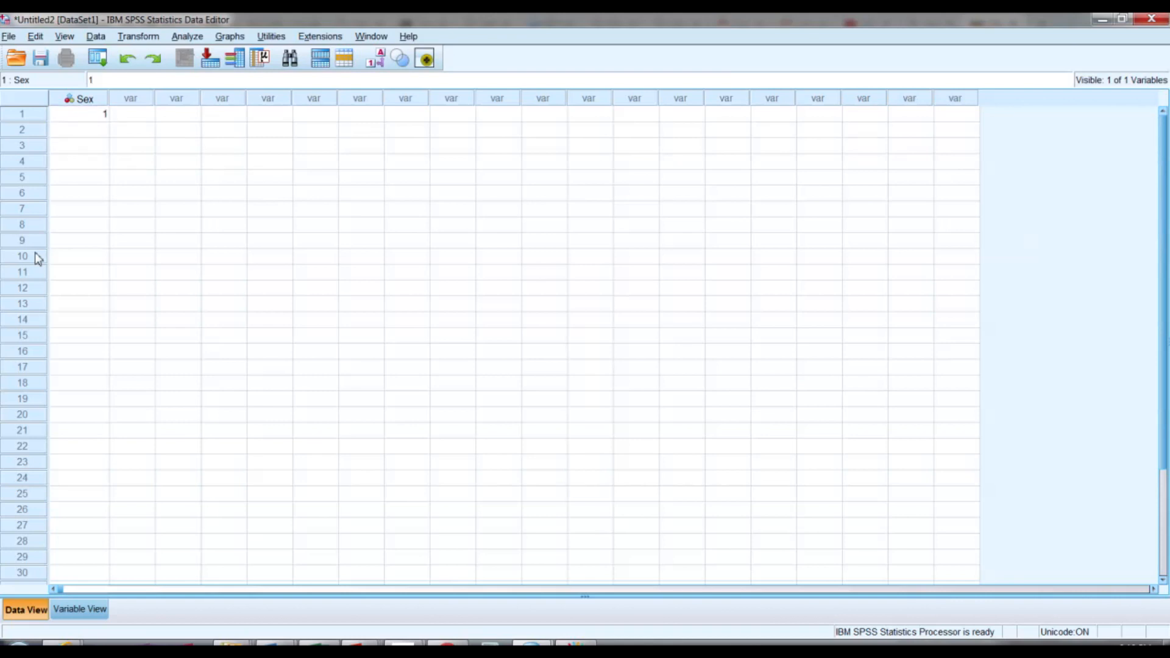
key(Return)
text(1)
key(Return)
text(2)
key(Return)
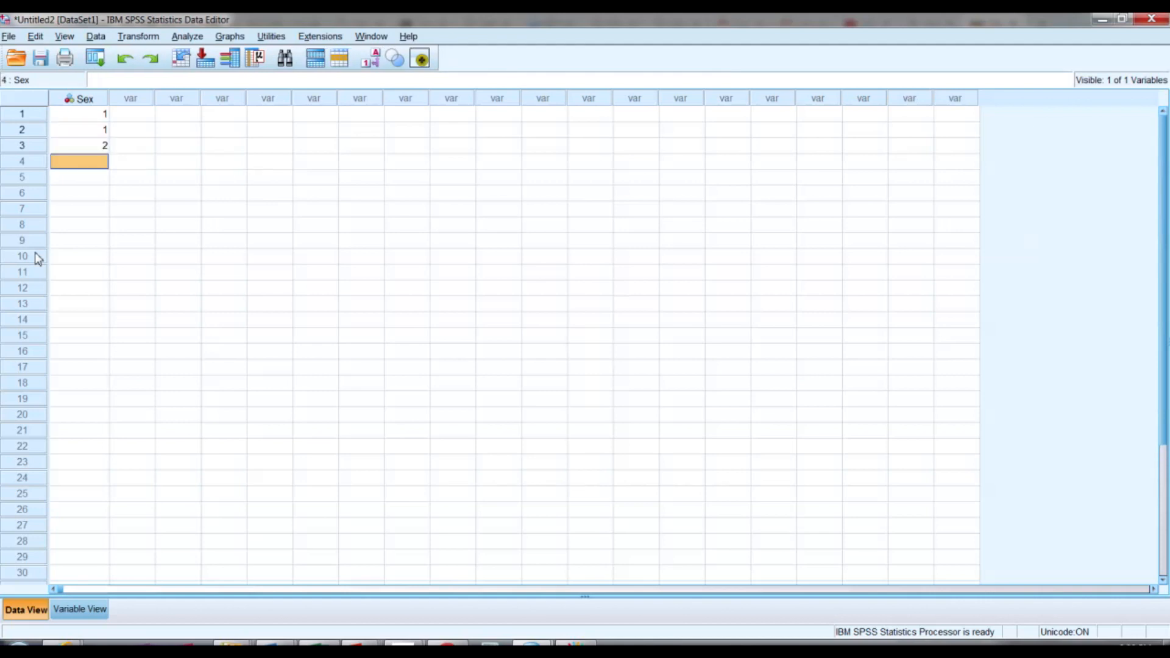
Enter the Sex codes 1, 2, 2 and 1 for cases 4 to 7.
text(1)
key(Return)
text(2)
key(Return)
text(2)
key(Return)
text(1)
key(Return)
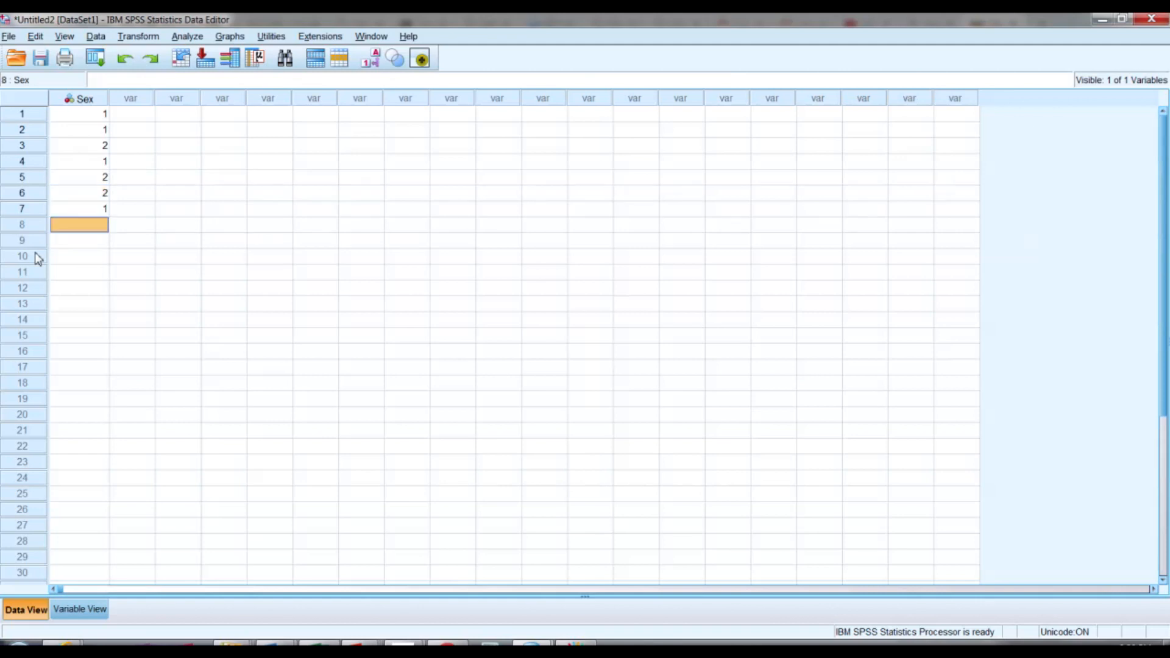
Enter the Sex codes 2, 1 and 1 for cases 8 to 10.
text(2)
key(Return)
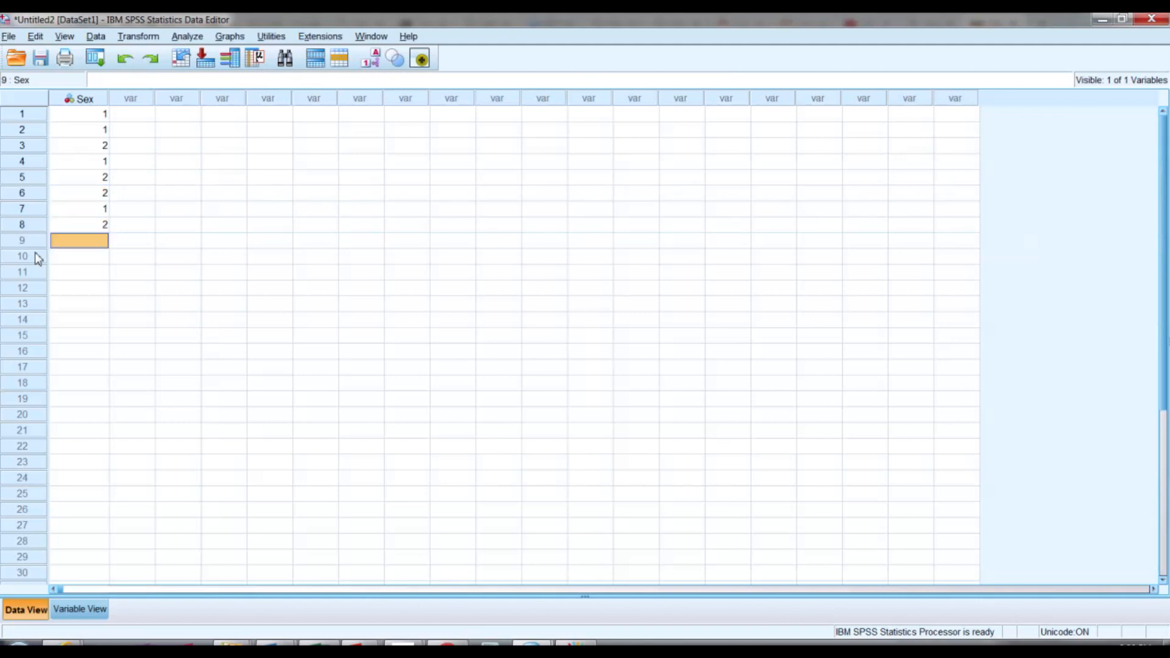
text(0)
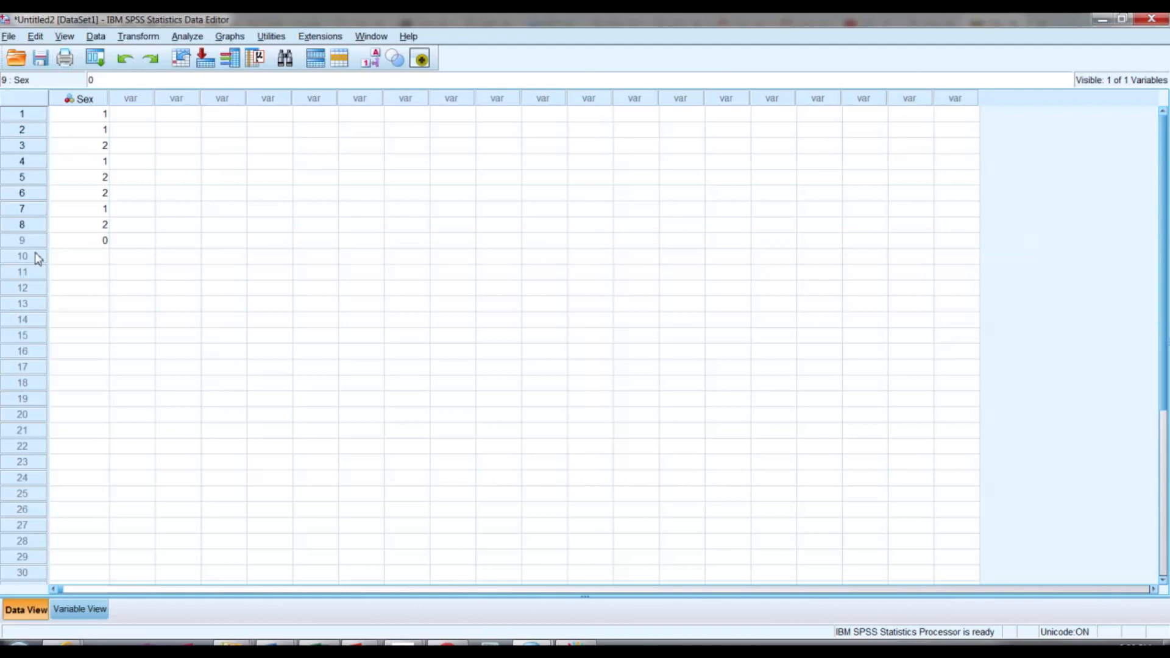
key(BackSpace)
text(1)
key(Return)
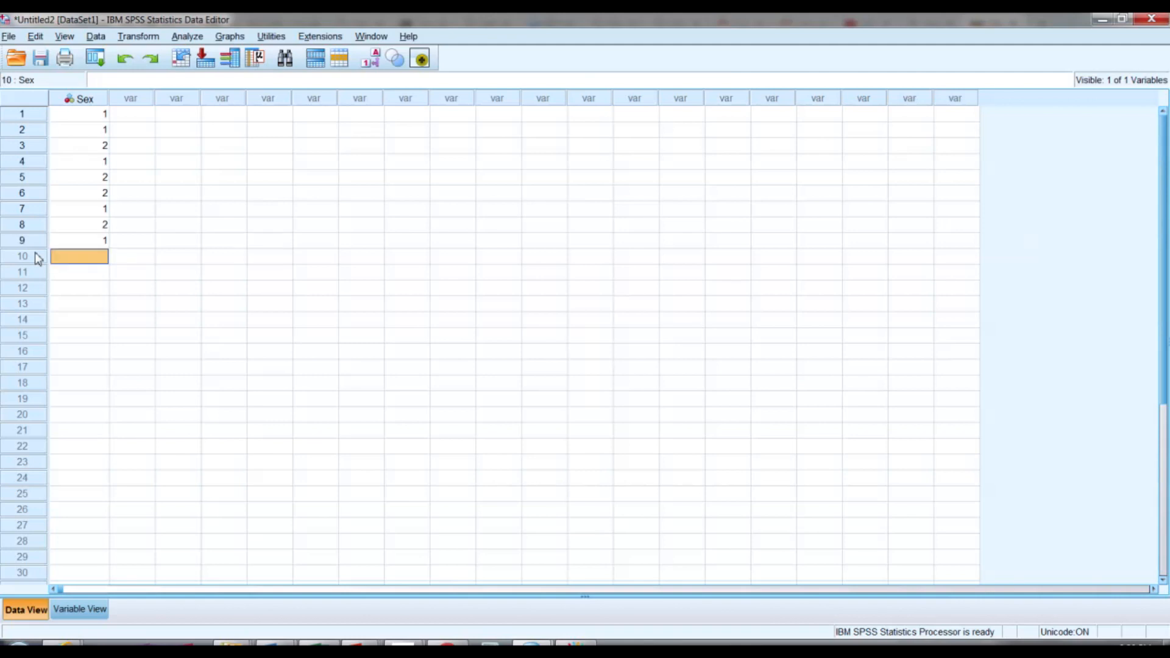
text(1)
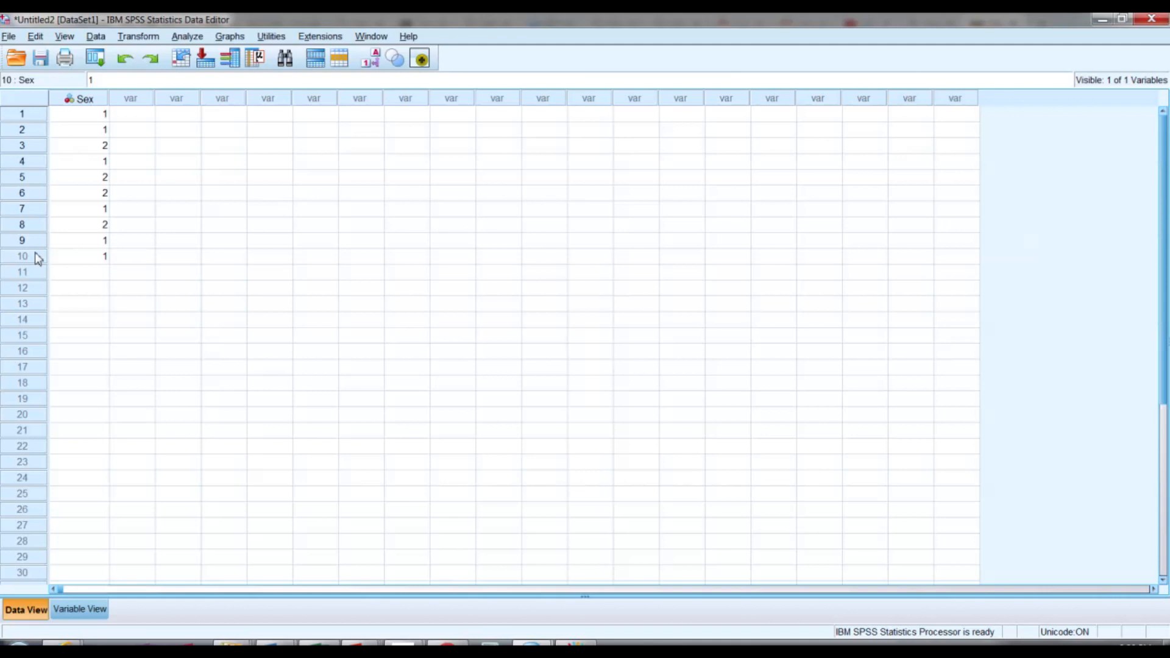
Add a second variable named Pain to the variable definitions, below Sex.
click(63, 609)
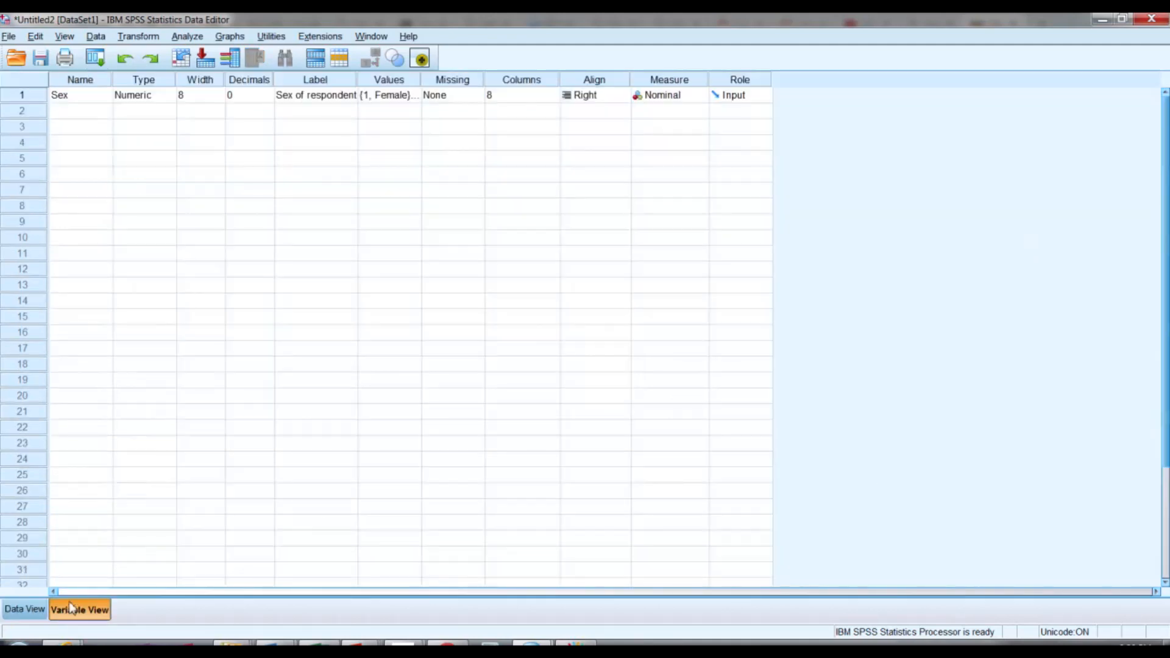
click(76, 116)
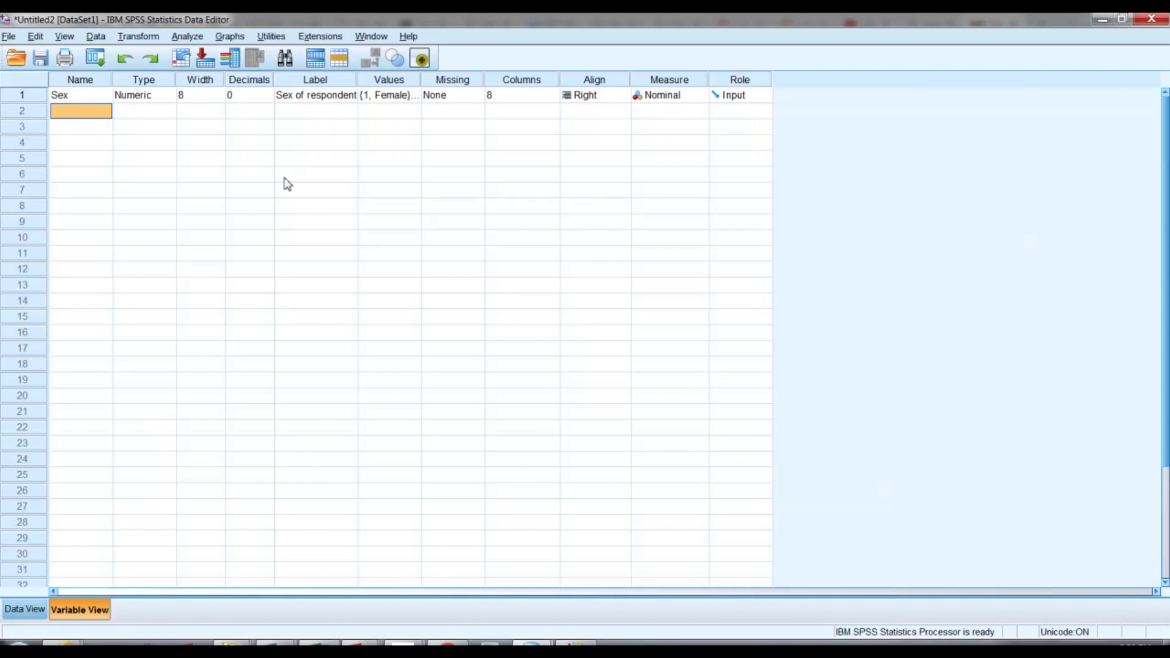
text(Pain)
key(Tab)
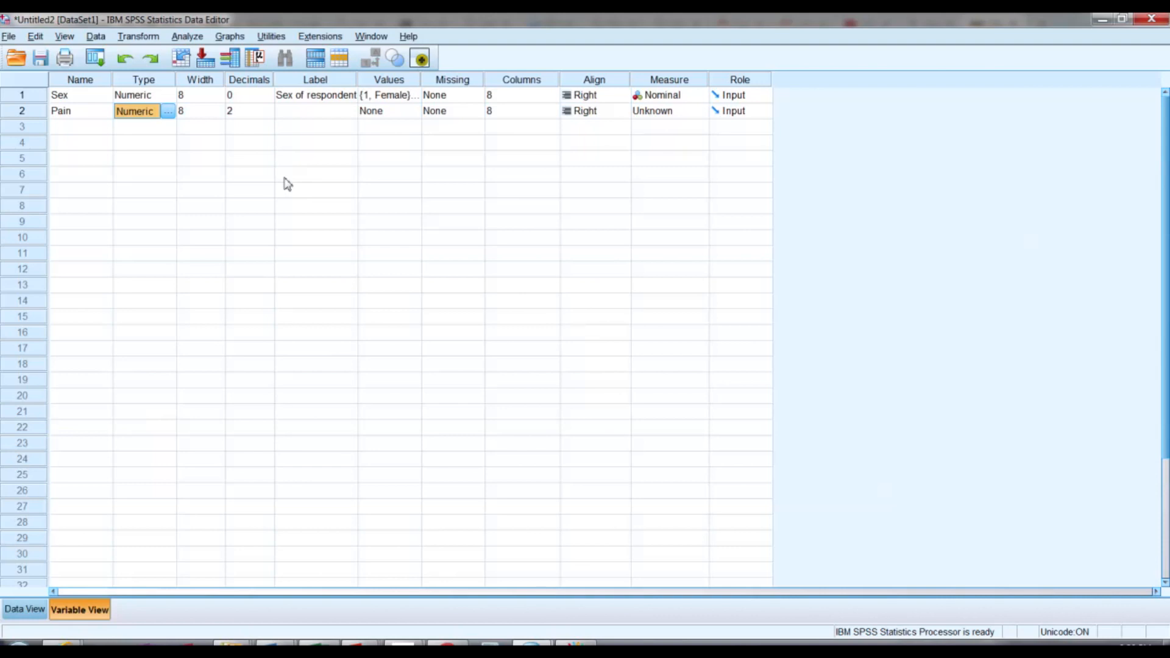
Keep the default type, width and decimals for Pain and label it "Pain Score using VAS".
key(Tab)
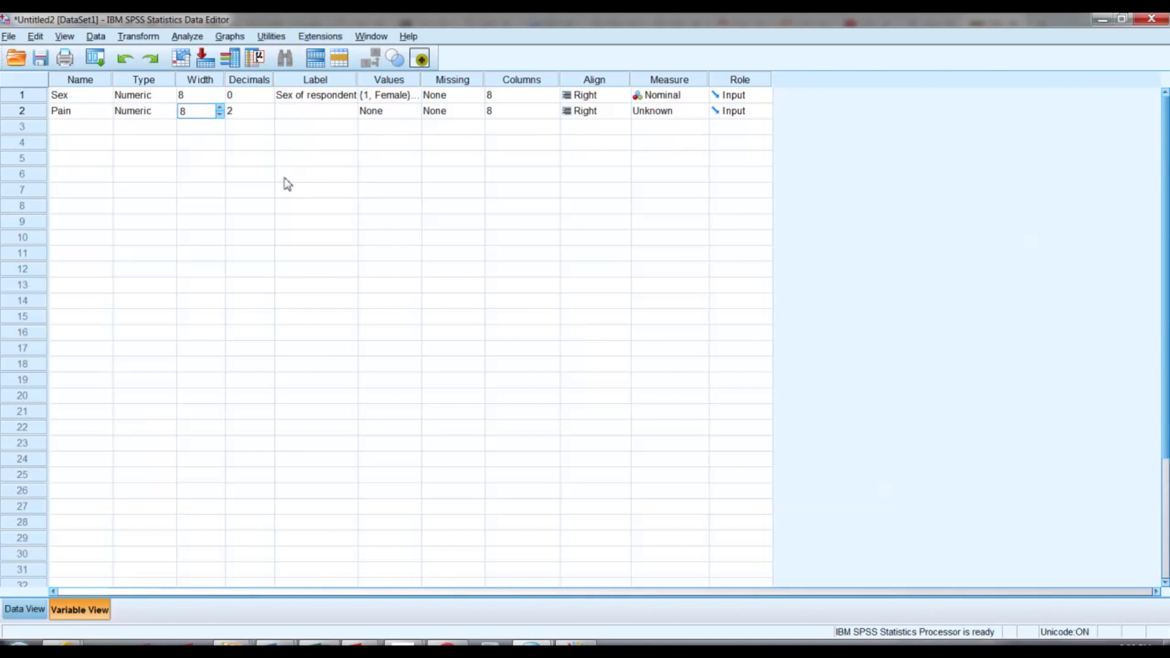
key(Tab)
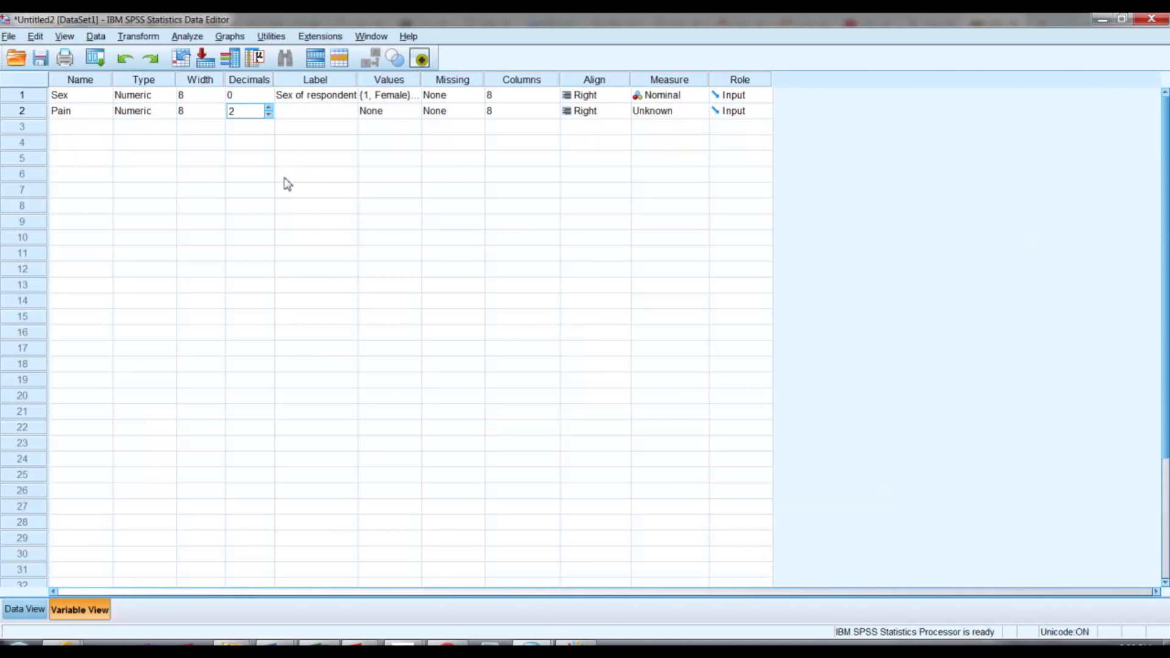
key(Tab)
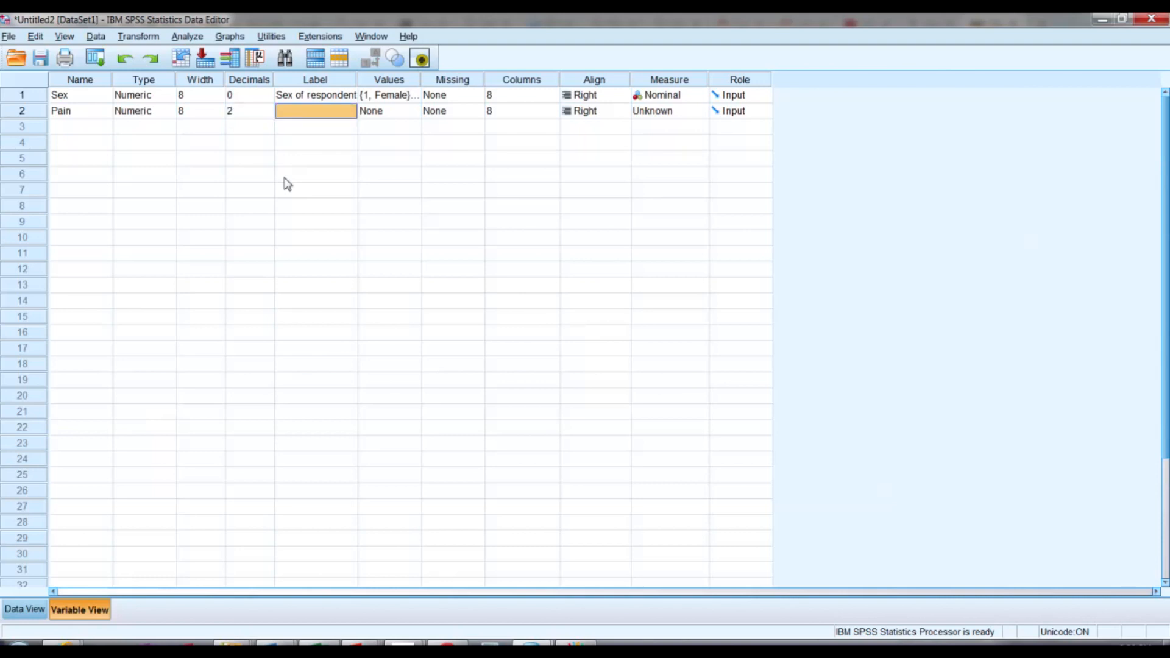
text(Pai)
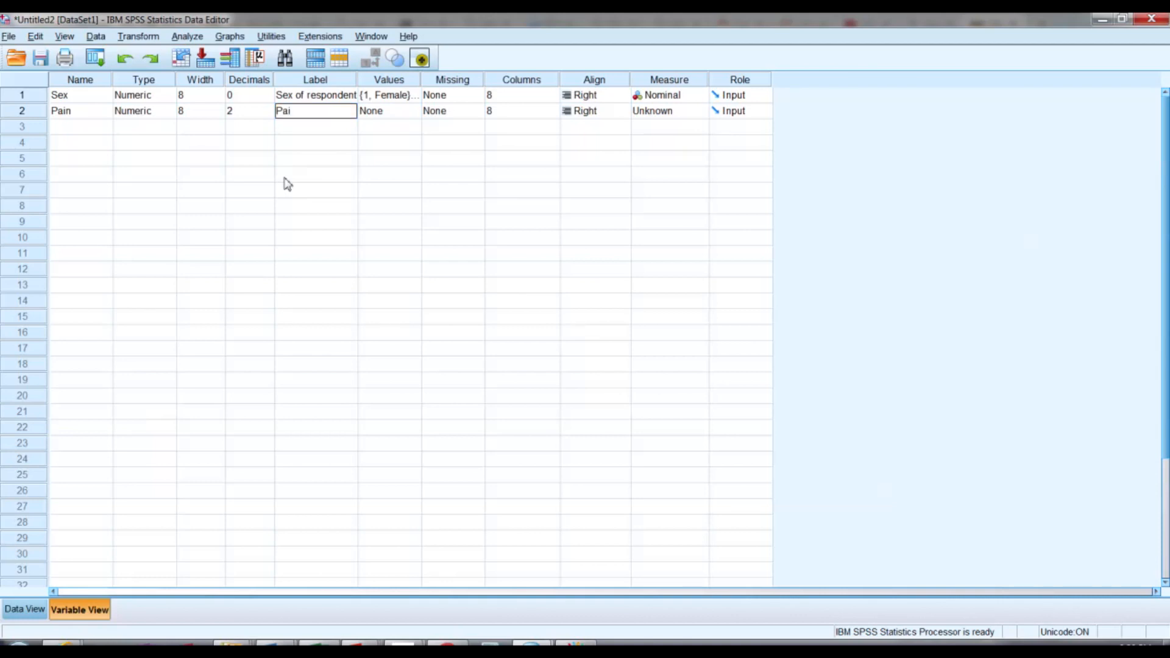
text(n Score using VAS)
key(Tab)
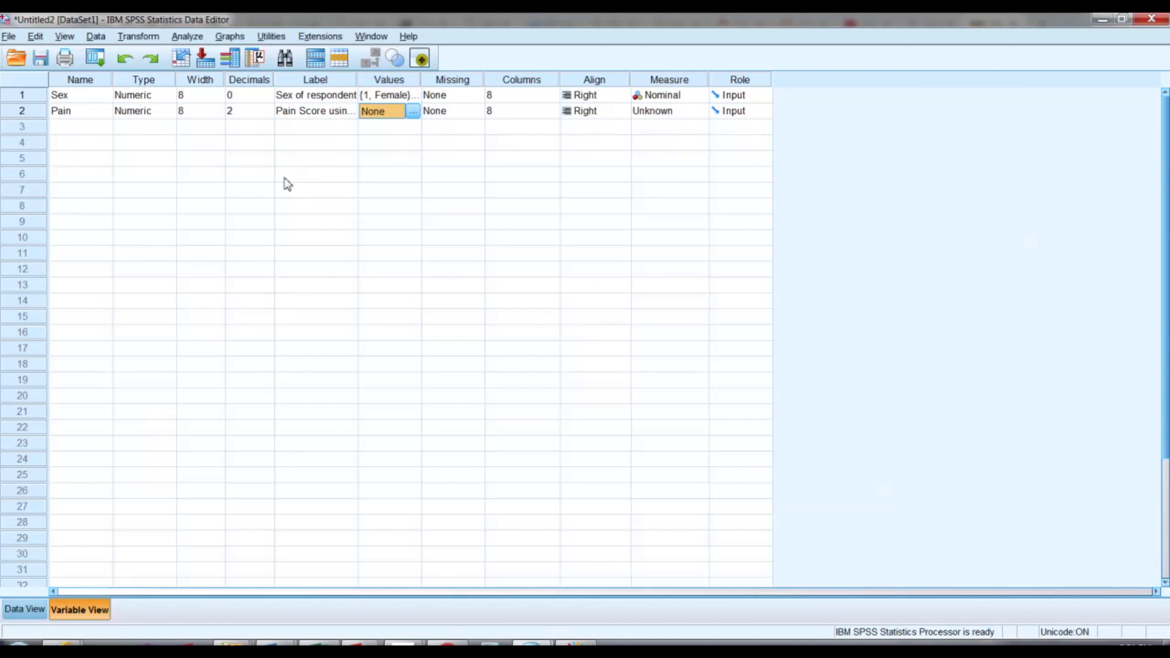
Leave the value labels, missing values, columns and alignment of Pain at their defaults and set its measurement level to Scale.
key(Tab)
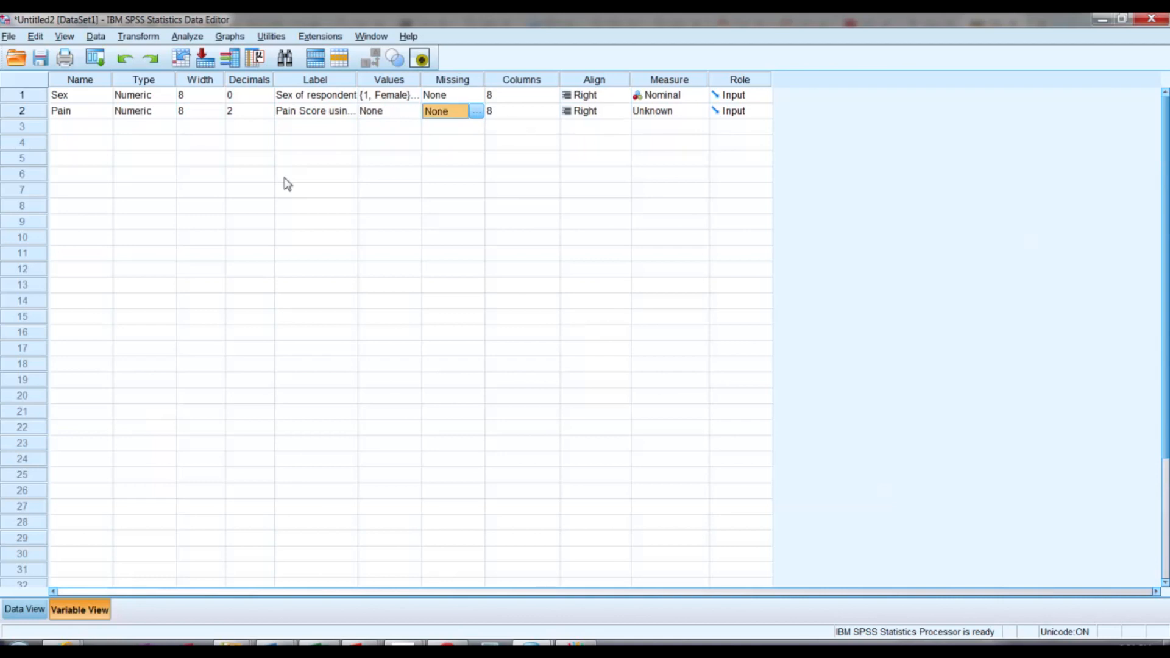
key(Tab)
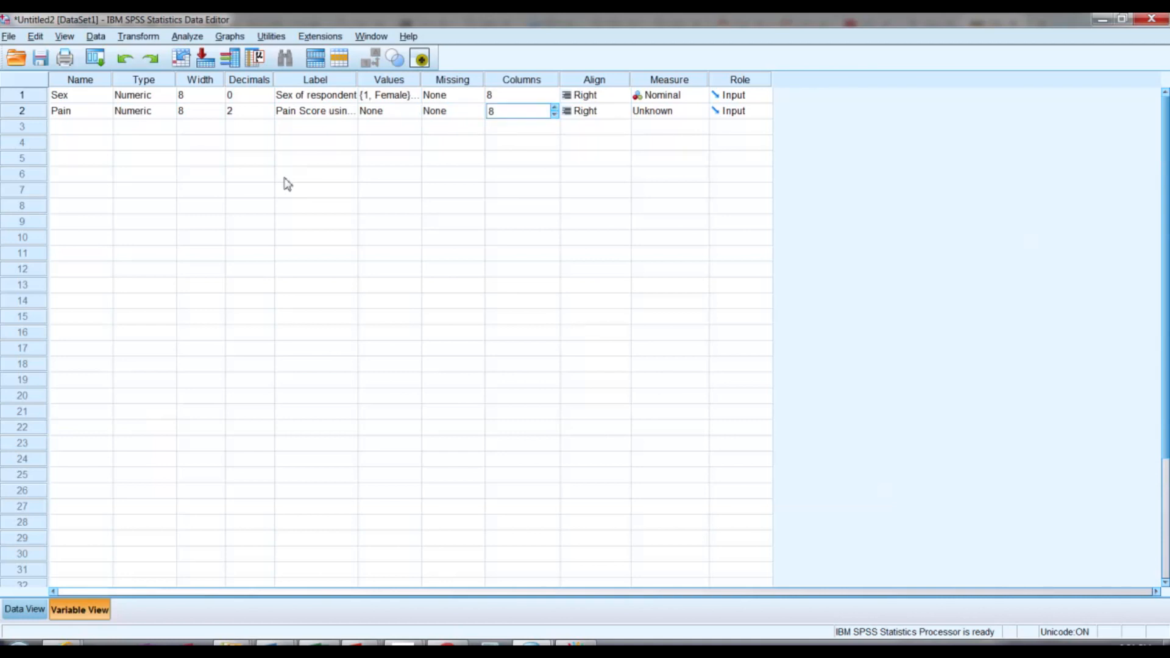
key(Tab)
key(Tab)
key(s)
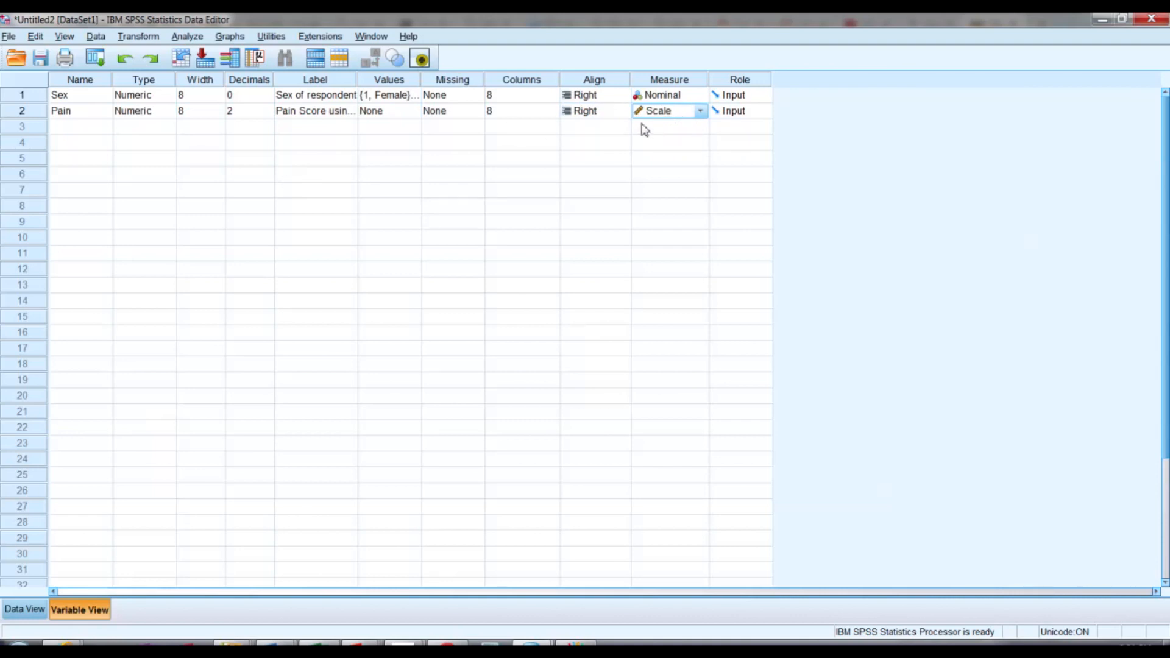
click(242, 129)
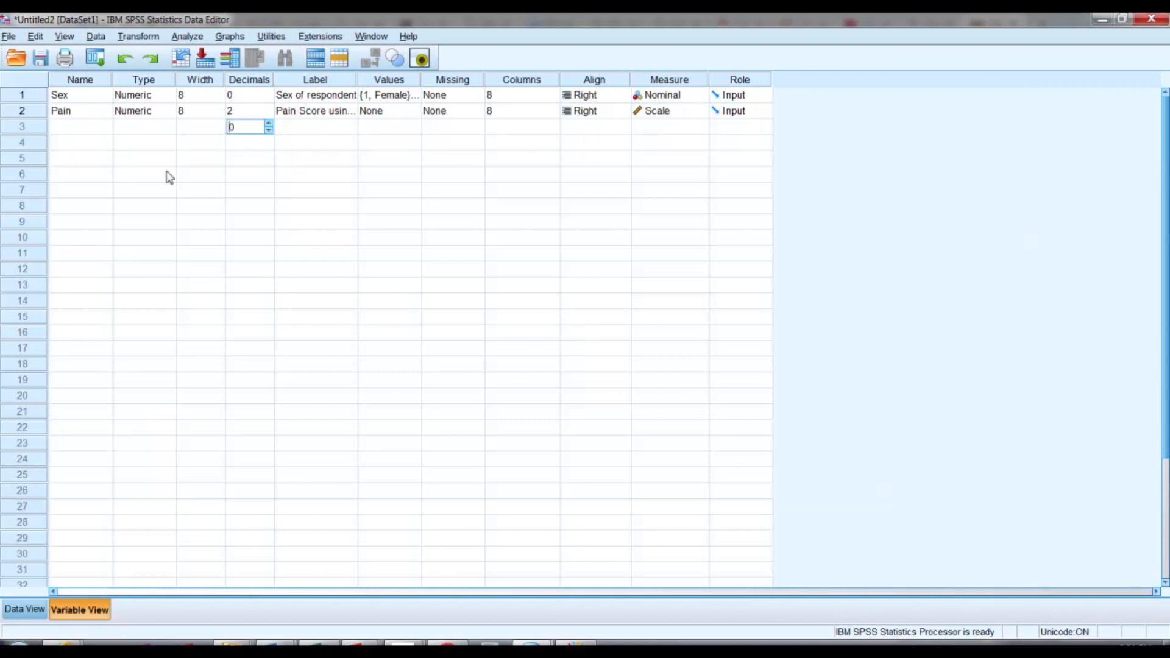
In the data grid, enter the Pain scores 0, 7, 8, 4 and 5 for cases 1 to 5.
click(15, 614)
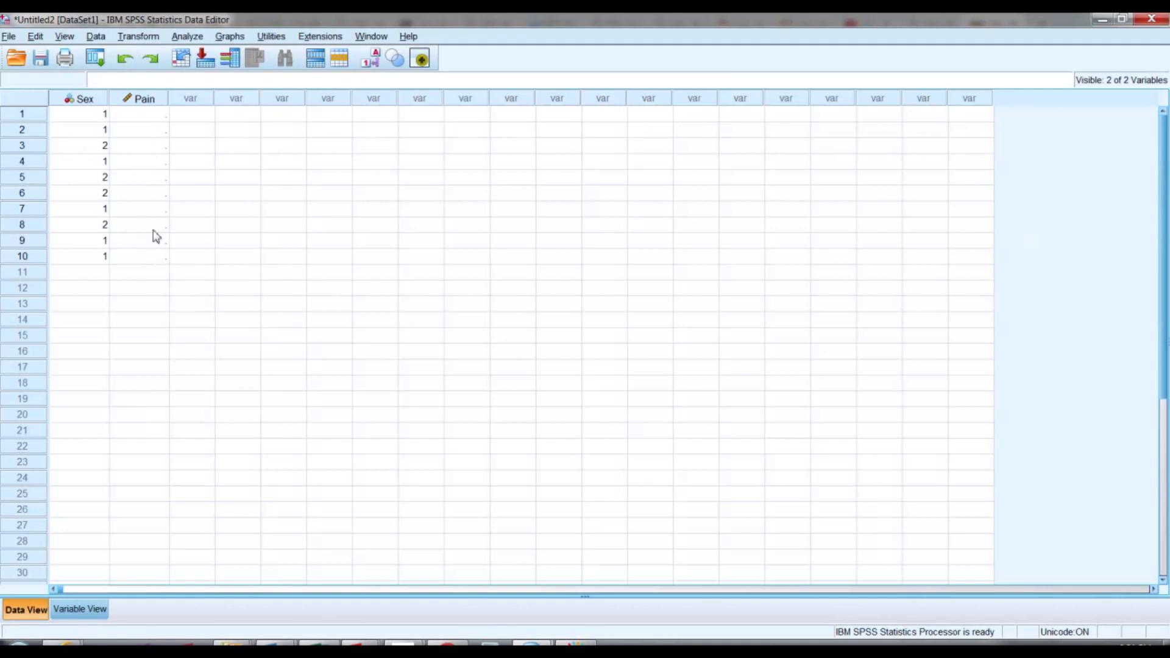
click(148, 120)
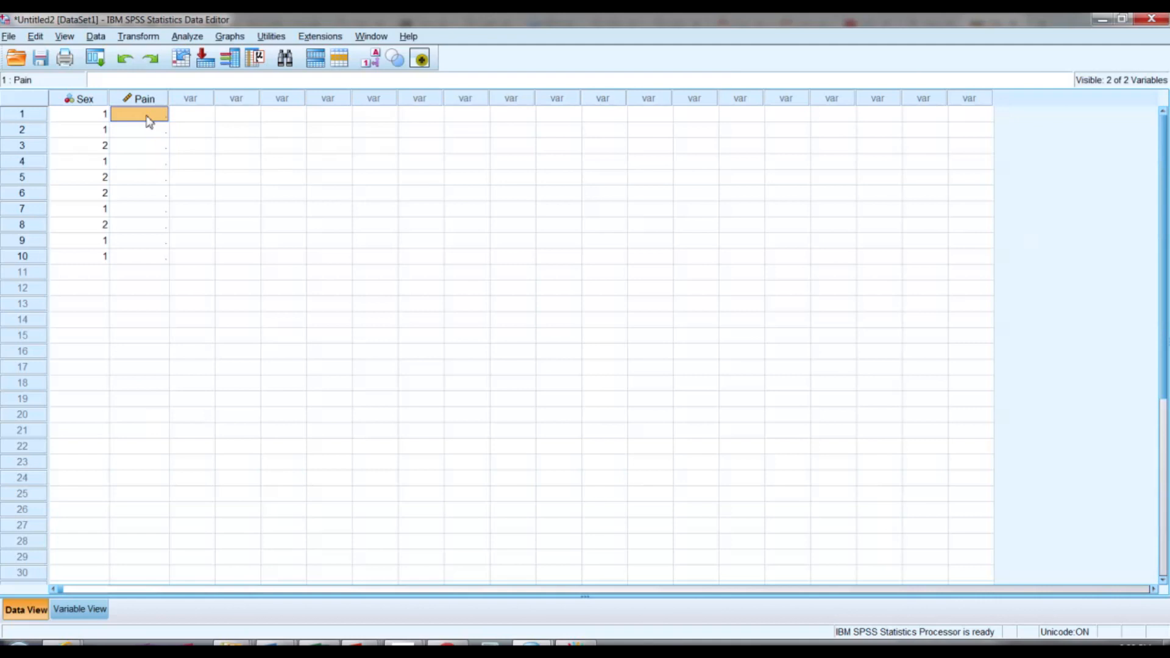
text(0)
key(Return)
text(7)
key(Return)
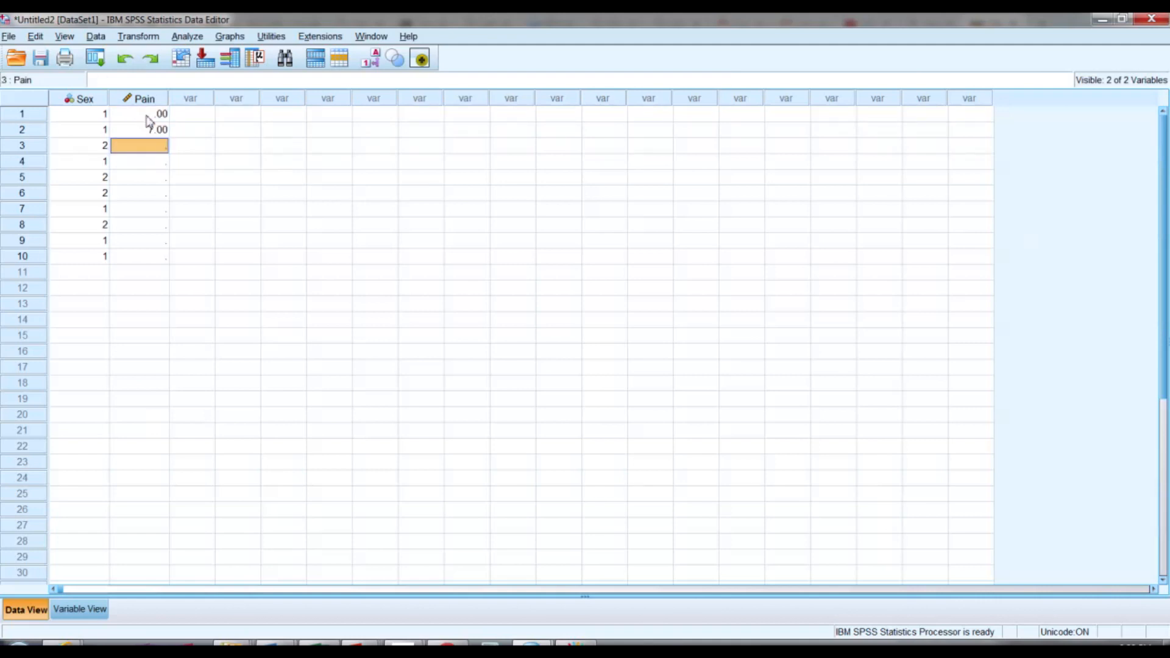
text(8)
key(Return)
text(4)
key(Return)
text(5)
key(Return)
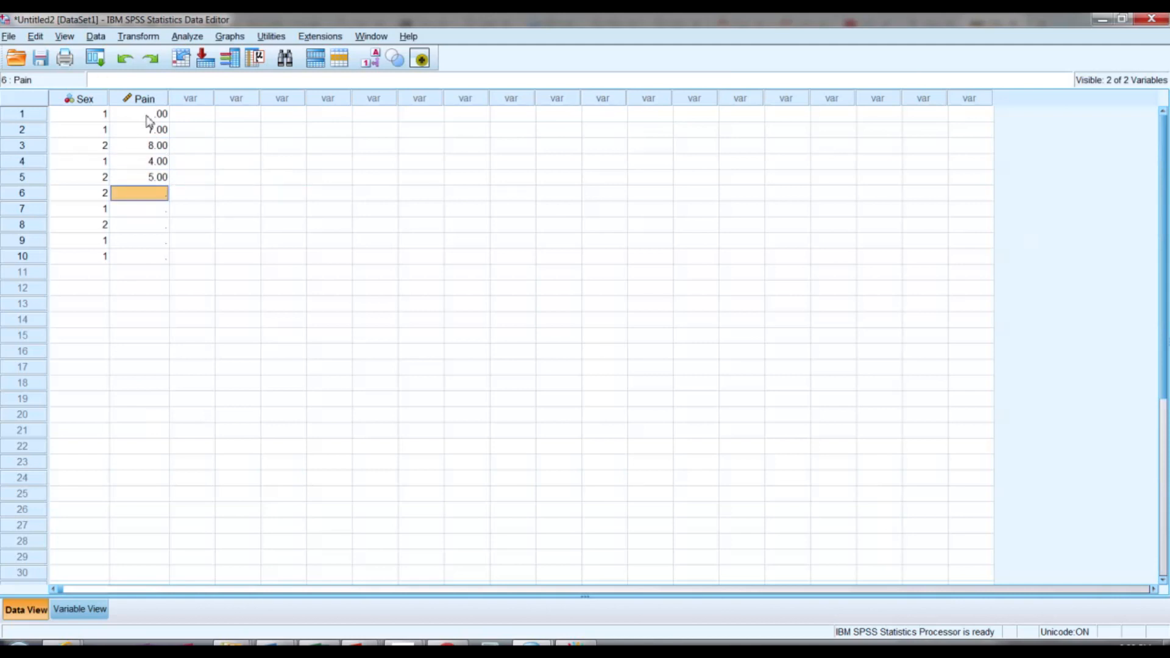
Enter the Pain scores 7.5, 2, 2, 6 and 9 for cases 6 to 10.
text(7.5)
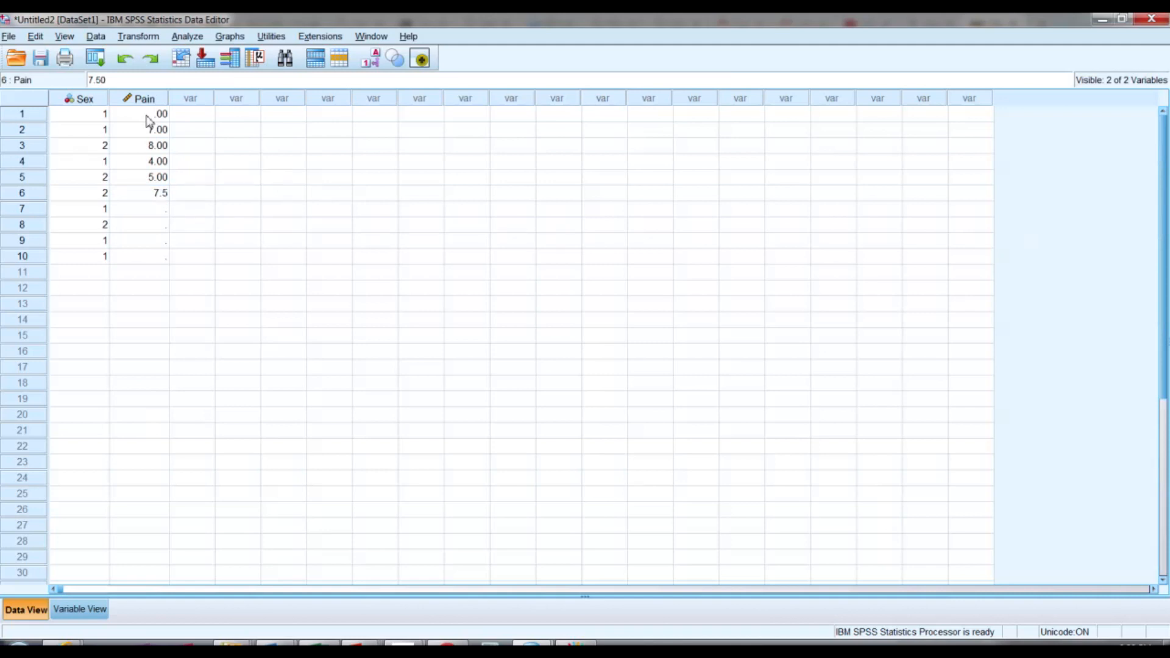
key(Return)
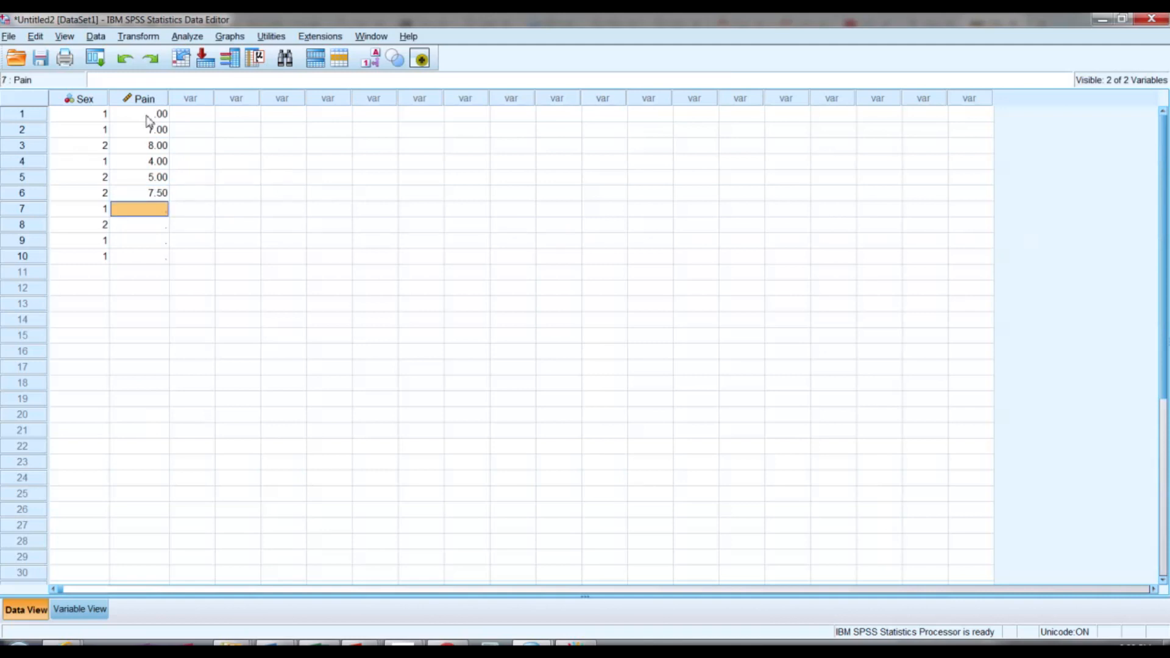
text(2)
key(Return)
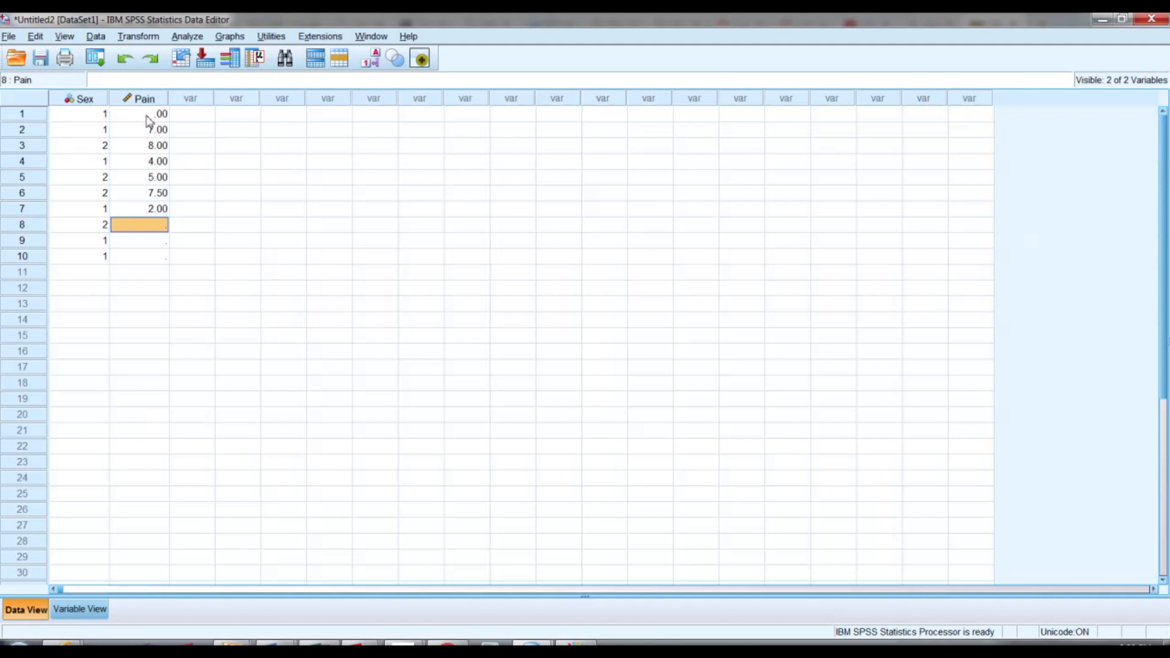
text(2)
key(Return)
text(6)
key(Return)
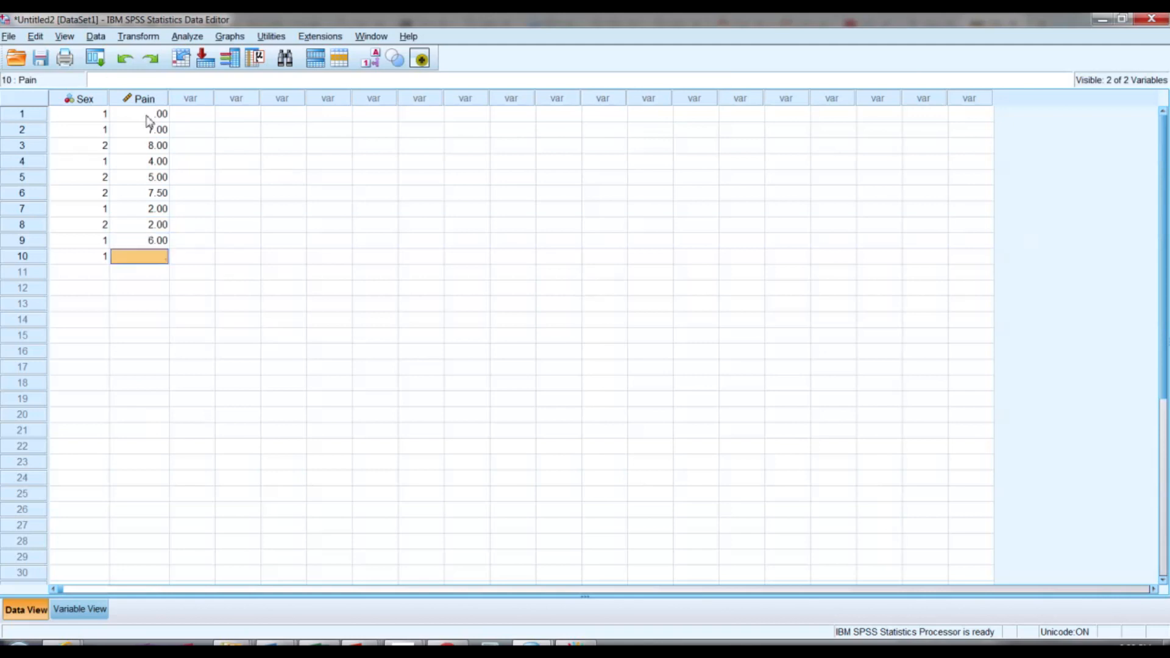
text(9)
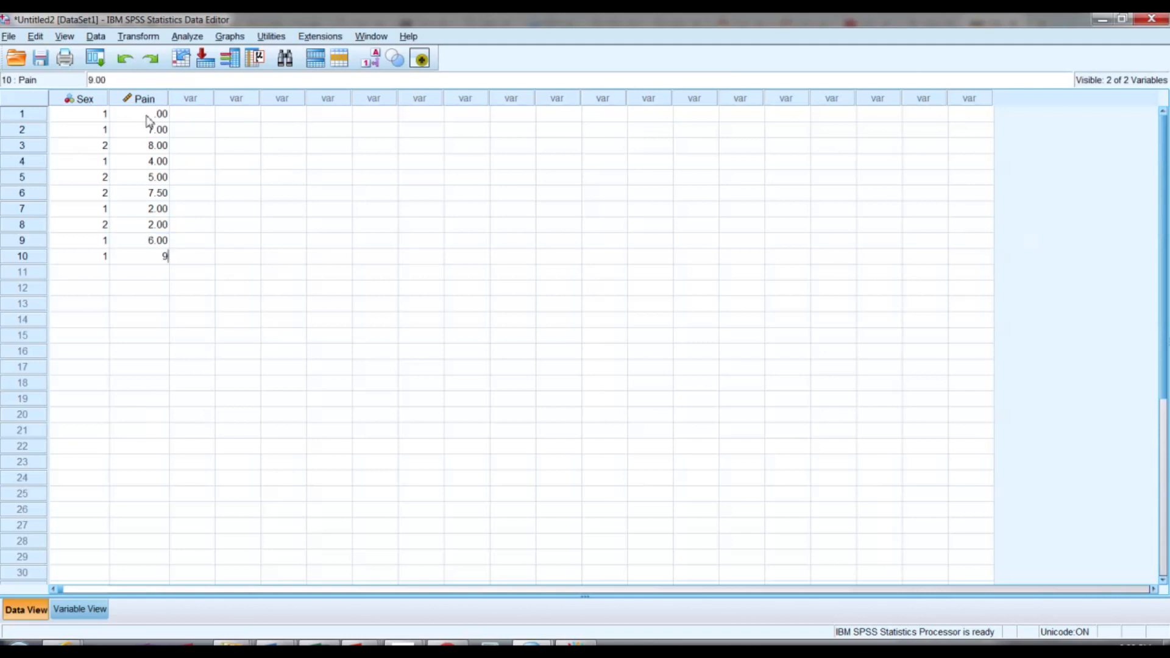
key(Tab)
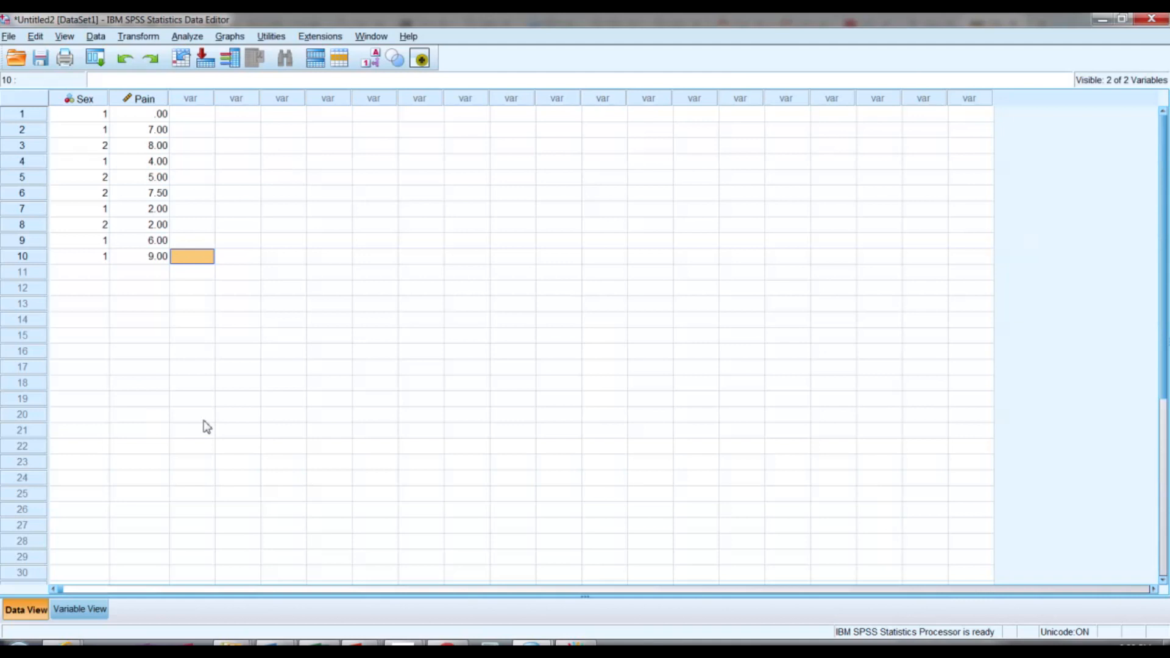
Review the definitions of Sex and Pain alongside their entered data, finishing on the data grid.
click(64, 611)
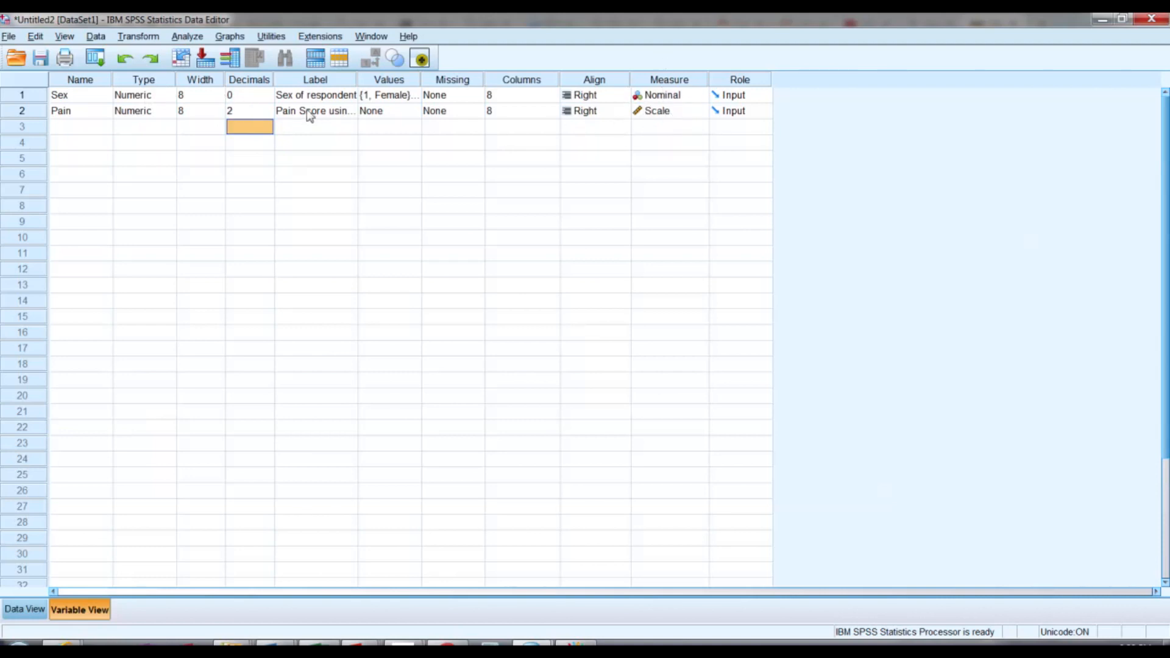
click(15, 617)
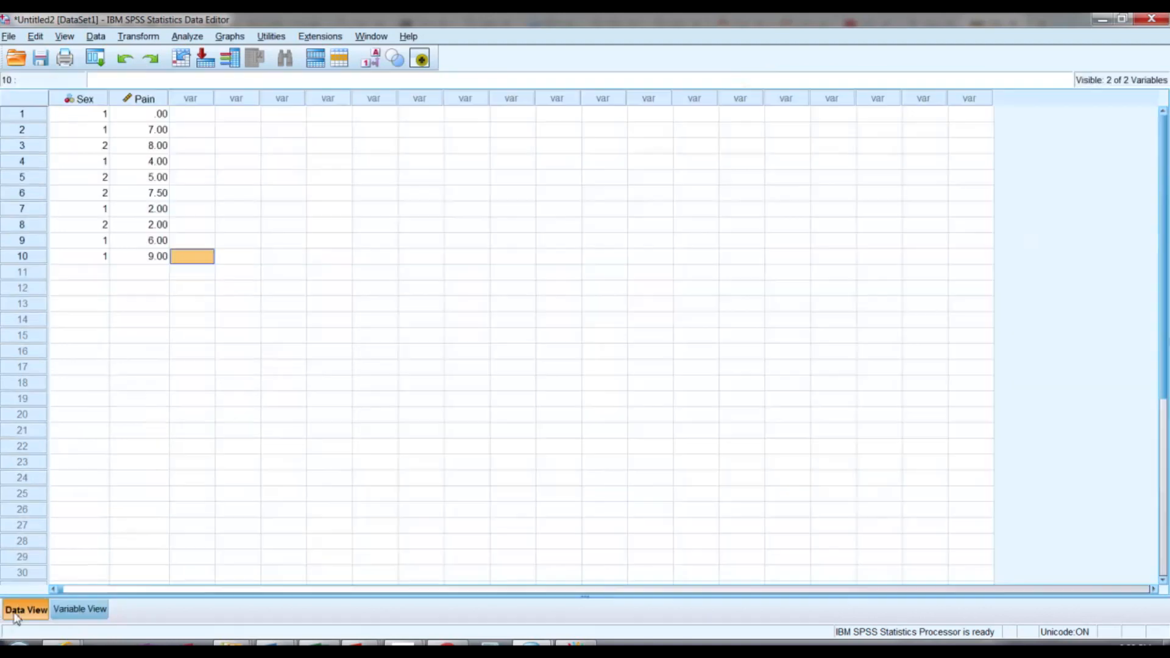
click(65, 616)
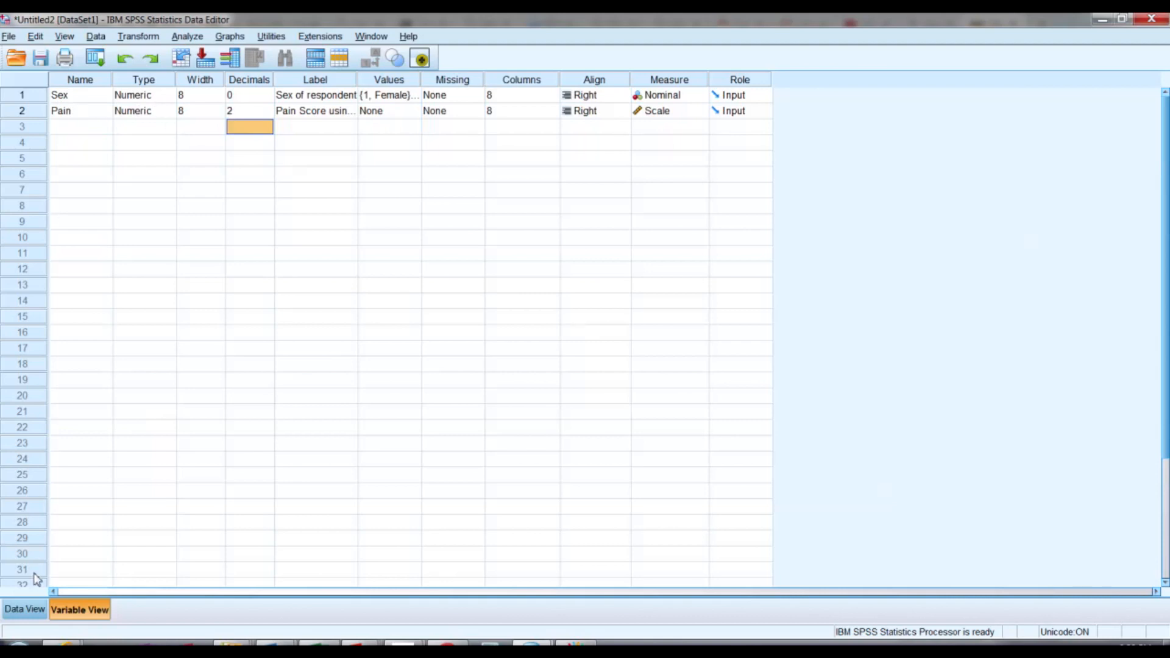
click(21, 611)
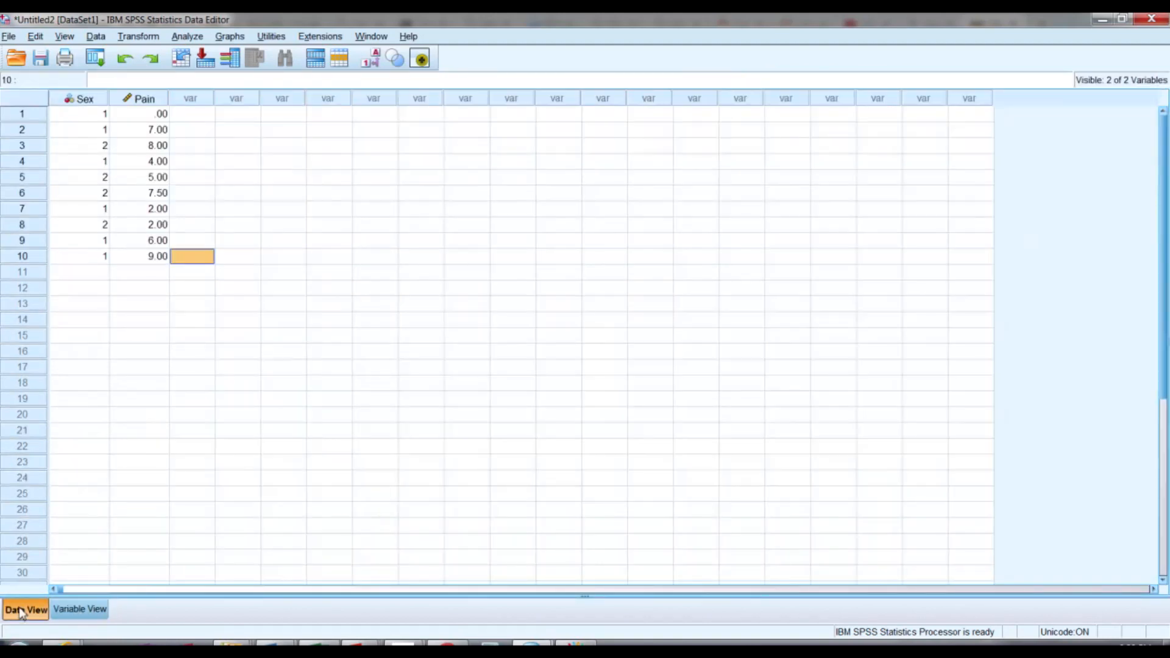